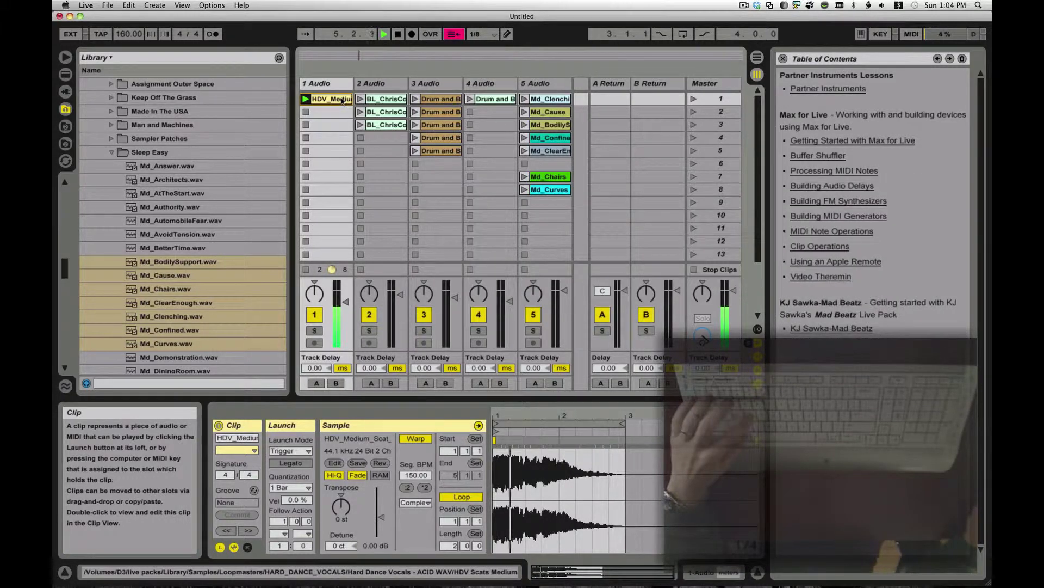
- Duplicate the HDV_Medium clip in track 1 Audio four times to fill the slots of scenes 2 to 5
key("super+d")
key("super+d")
key("super+d")
key("super+d")
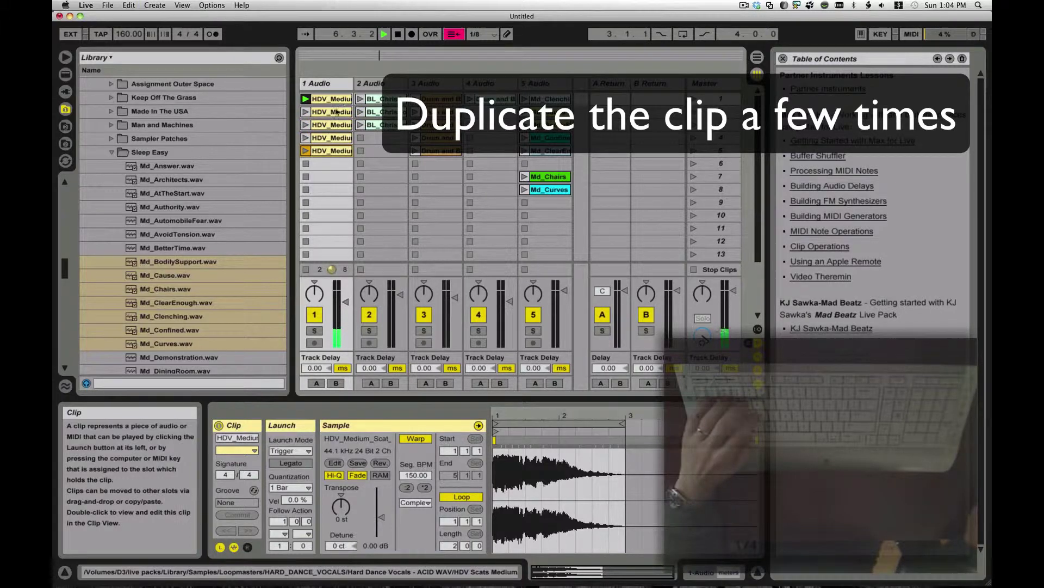
- Launch the second through fifth clips of track 1 one after another to audition the copies, and stop playback
left_click(306, 112)
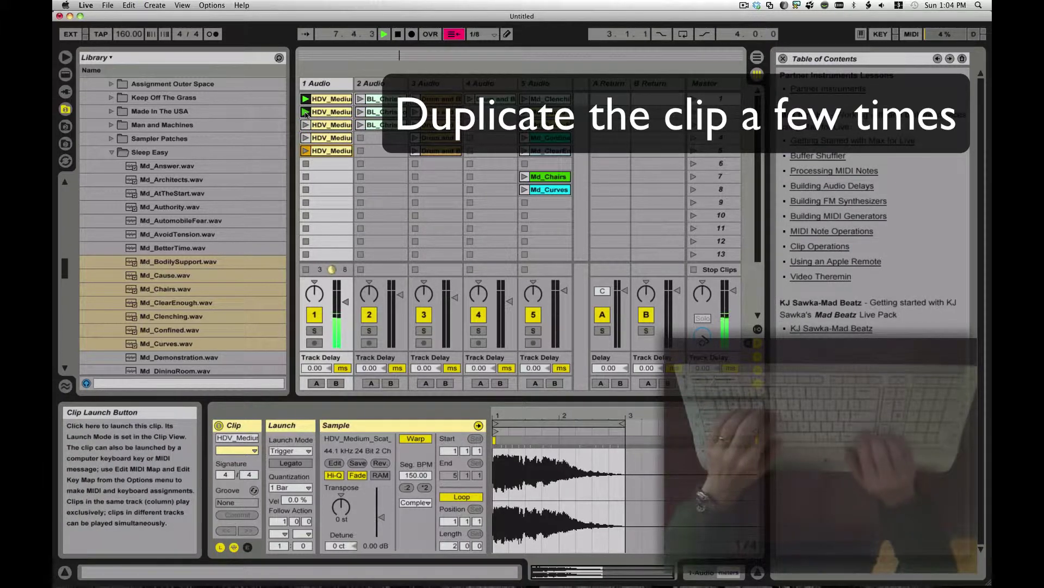
key("Down")
key("Up")
key("Up")
key("Up")
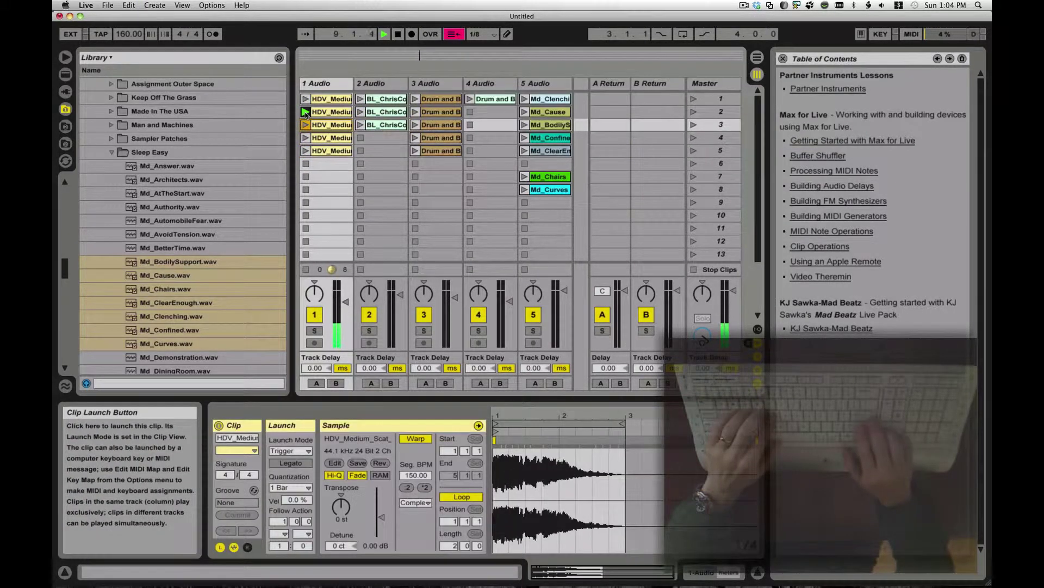
key("Return")
key("Down")
key("Return")
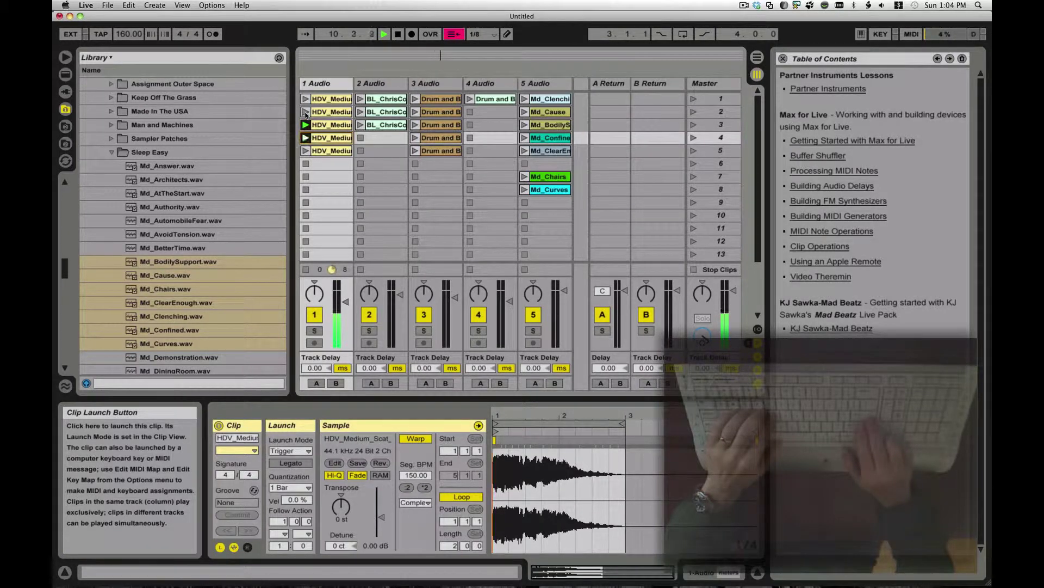
key("Down")
key("Return")
key("Up")
key("Up")
key("Up")
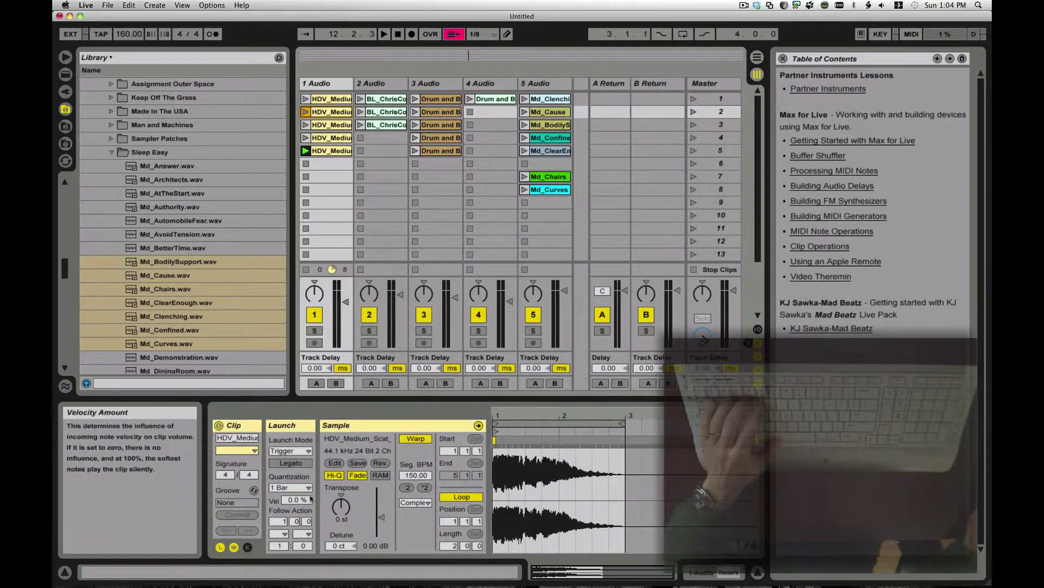
- Set the start marker of track 1's second clip to 1.2.1 and of its third clip to 1.3.1
left_click_drag(496, 431, 512, 430)
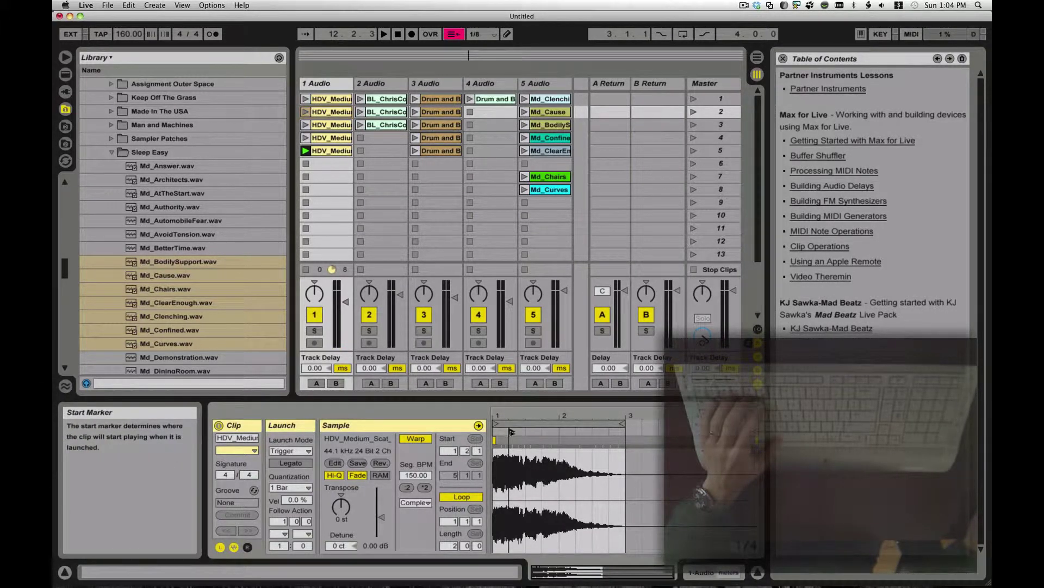
left_click(334, 112)
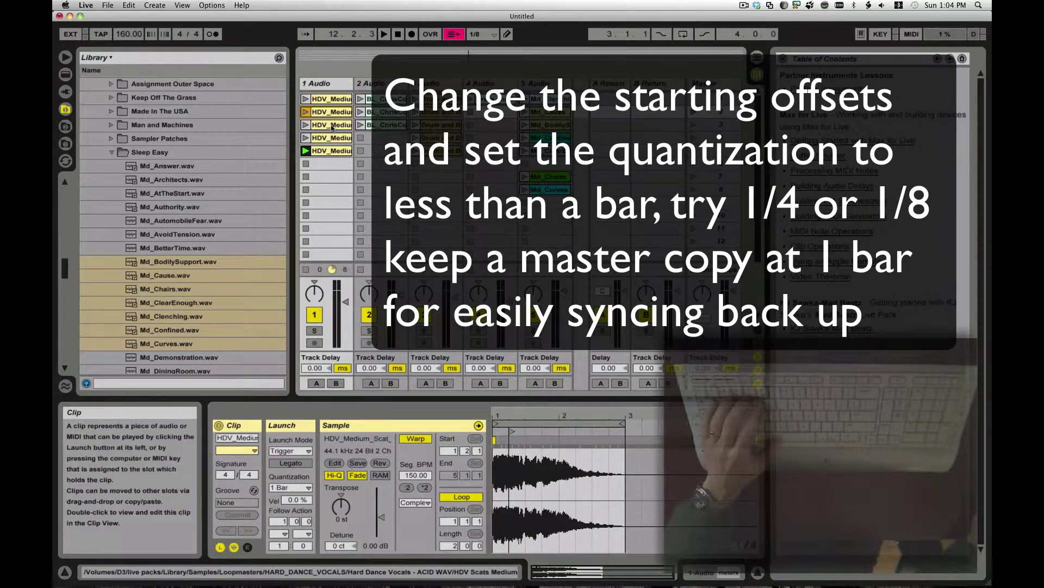
left_click(335, 125)
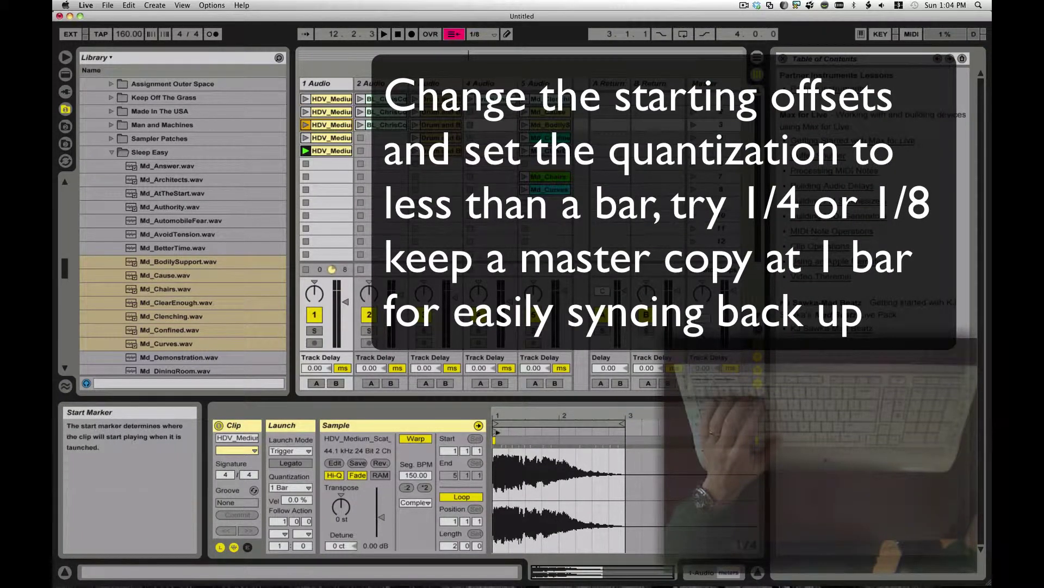
left_click_drag(496, 431, 526, 430)
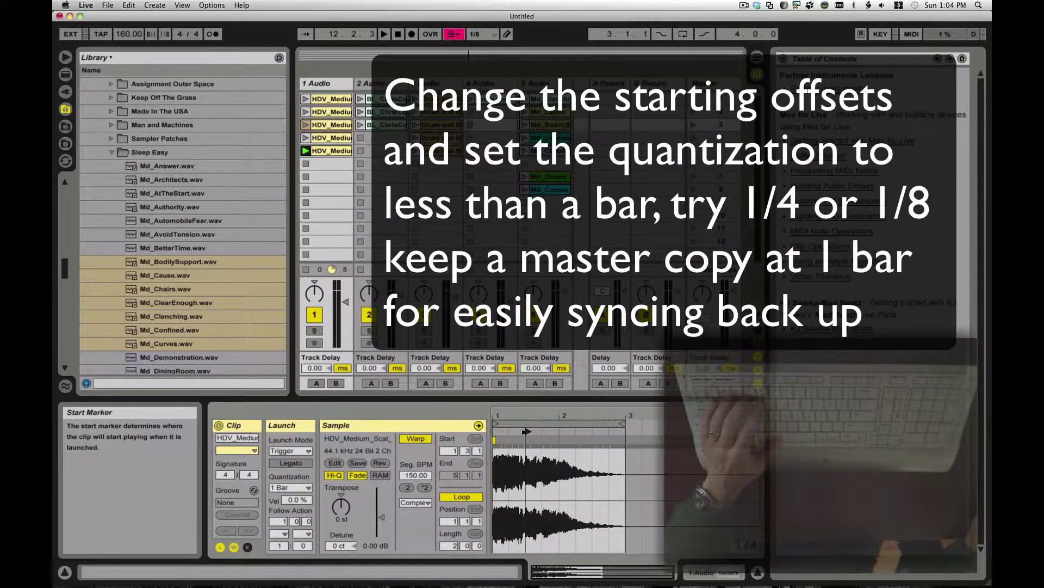
- Move the start marker of track 1's fourth clip to the fourth beat and the fifth clip's start marker to 2.1.1
left_click(337, 138)
left_click_drag(496, 430, 545, 431)
left_click(335, 151)
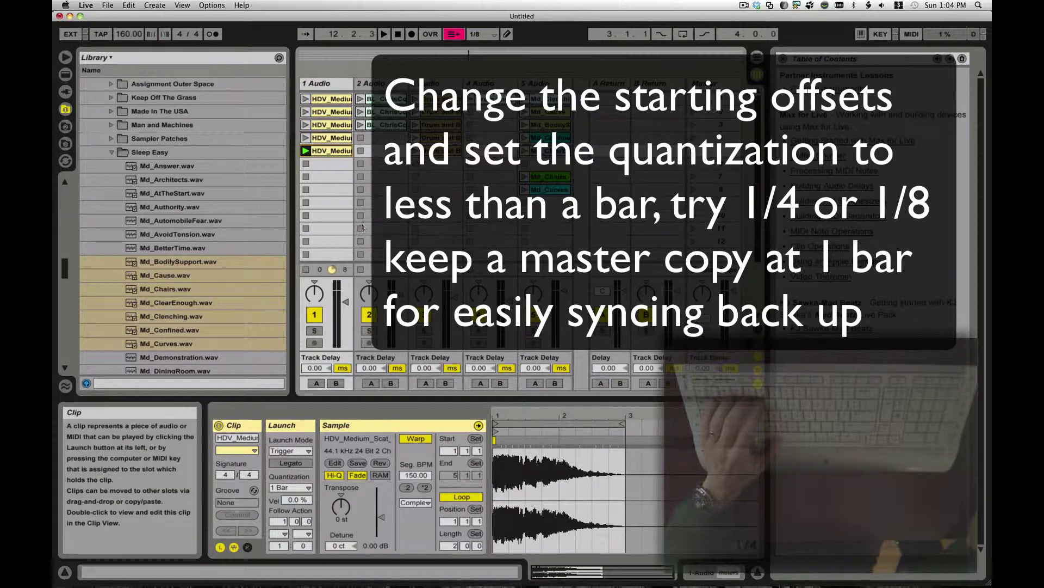
left_click_drag(495, 431, 560, 431)
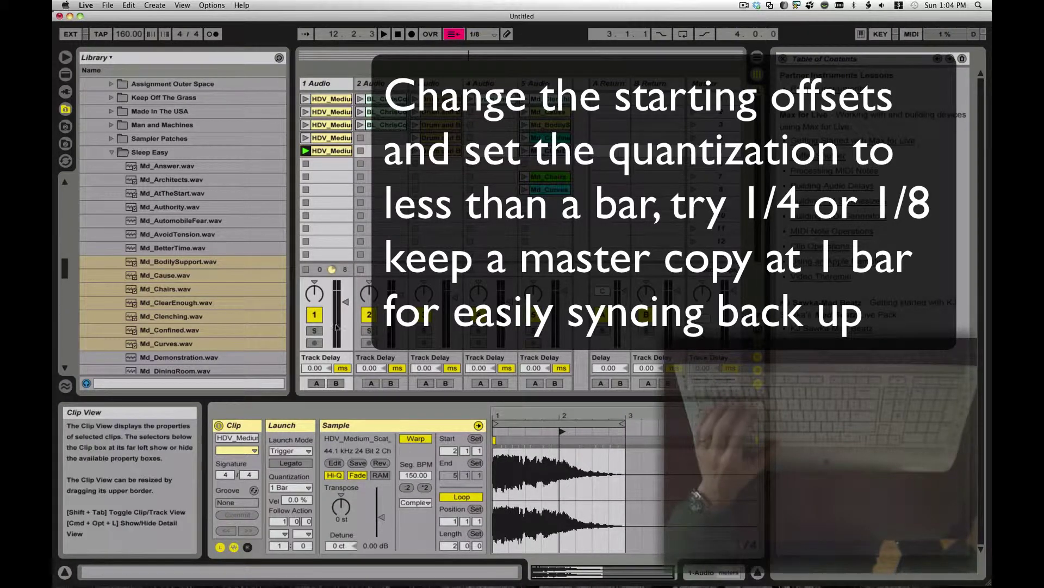
- Set the launch quantization of track 1's second through fifth clips to 1/8 in one multi-clip edit
left_click(331, 112)
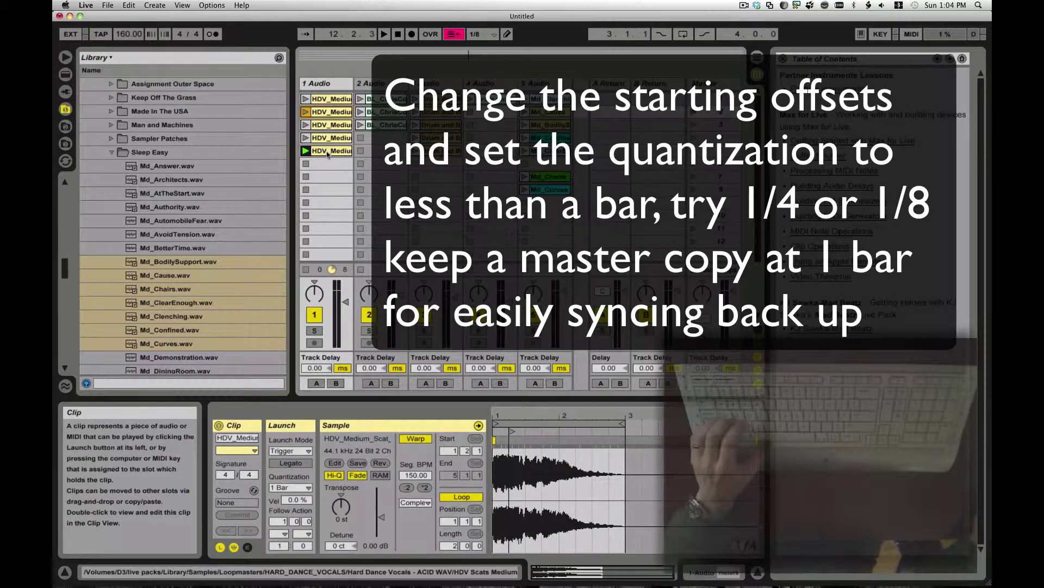
left_click(331, 138, "shift")
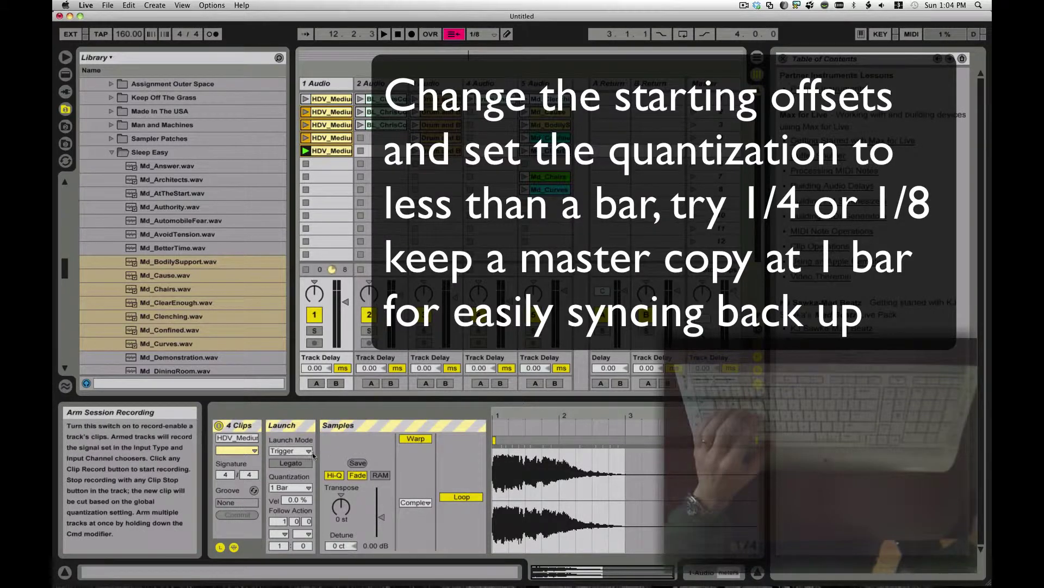
left_click(295, 488)
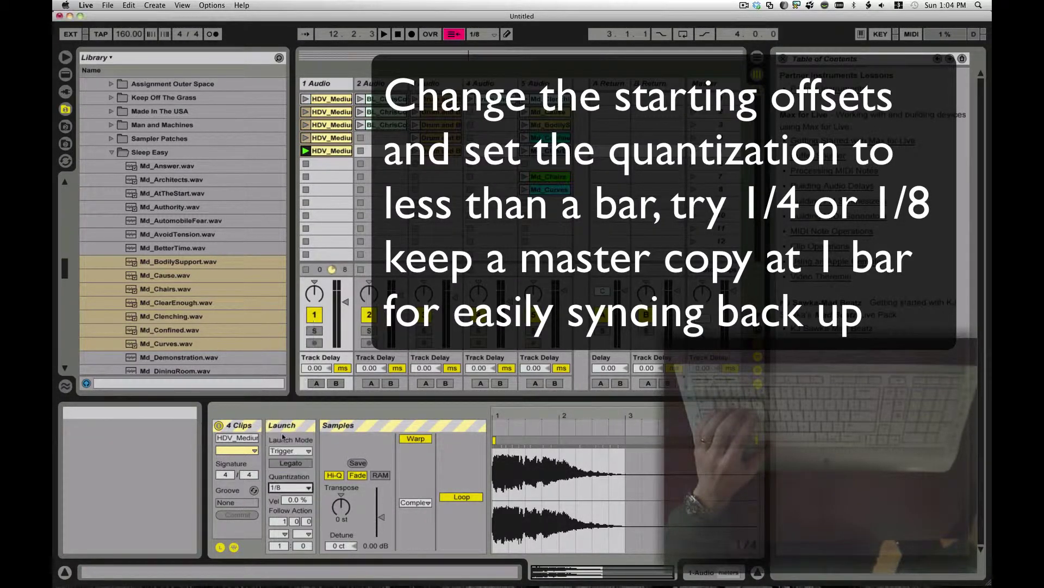
left_click(284, 438)
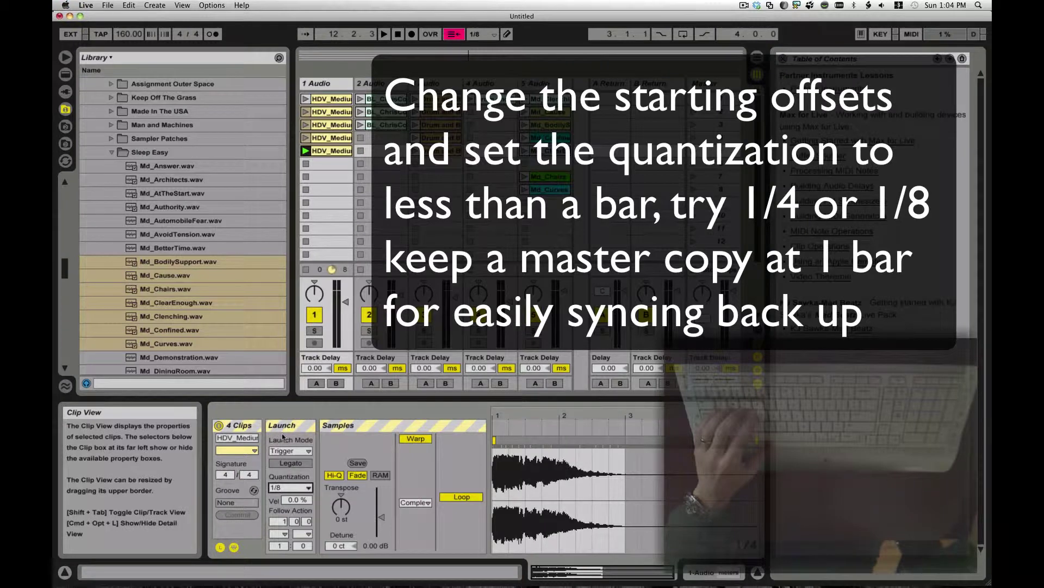
- Launch the offset clips of track 1 in varying order to audition the stutter effect, and stop playback
left_click(305, 112)
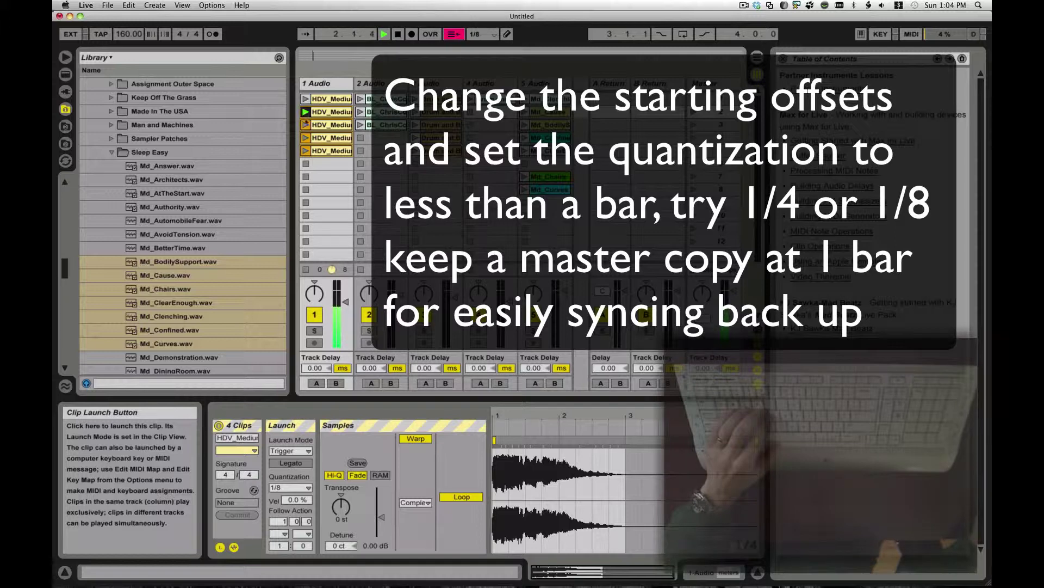
left_click(305, 125)
left_click(306, 137)
left_click(306, 138)
left_click(305, 125)
left_click(305, 112)
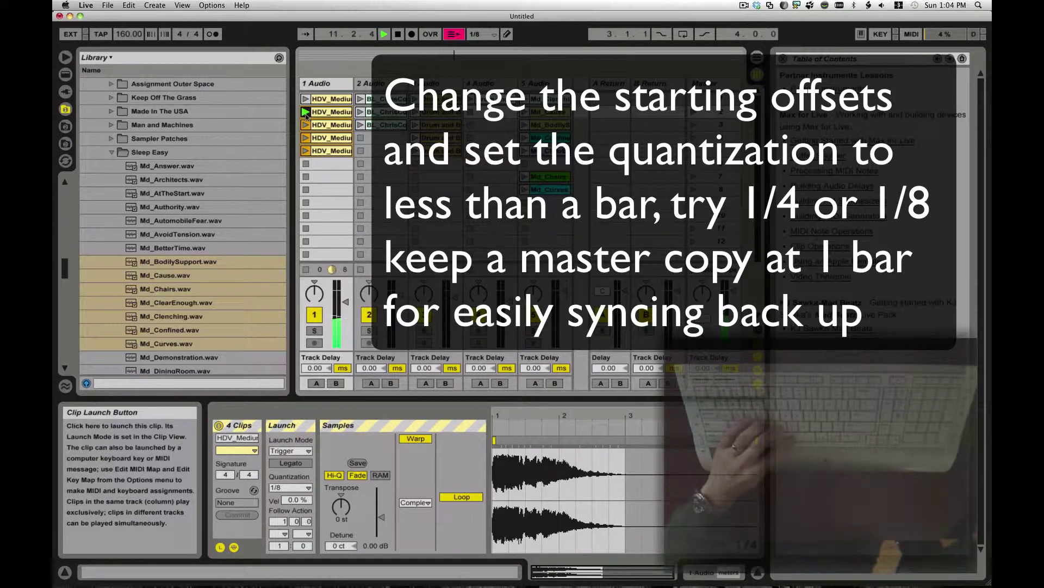
key("space")
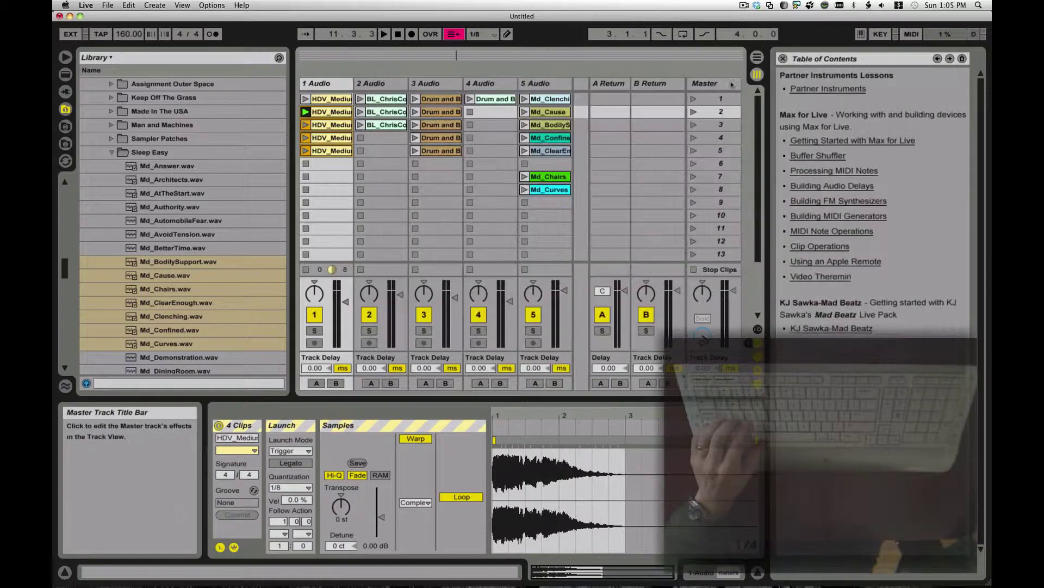
- Map the computer keys z, x, c, v and b to the five clips of track 1, from scene 1 to 5, and leave key mapping
left_click(881, 34)
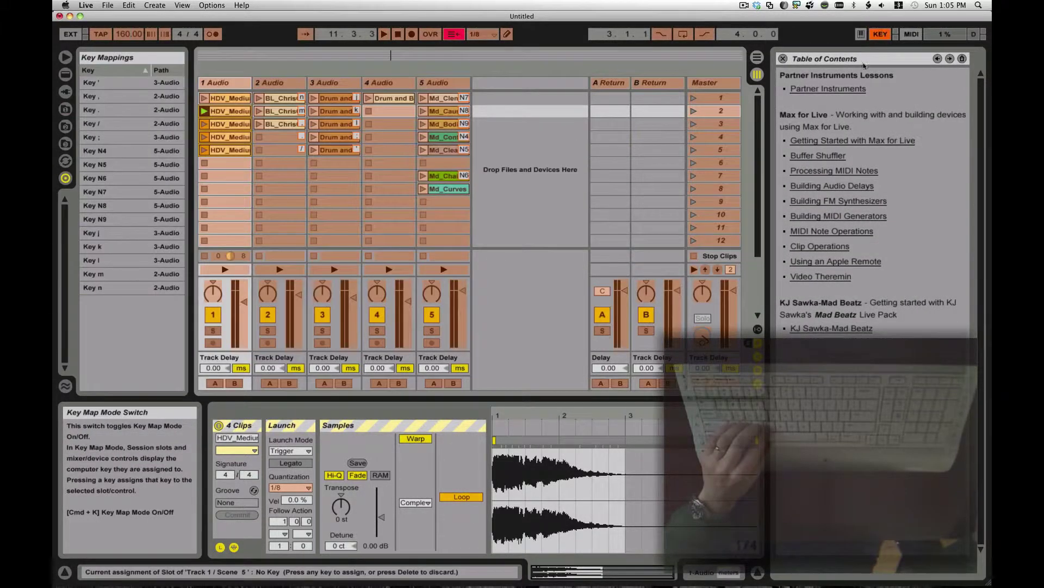
left_click(231, 100)
key("z")
left_click(231, 112)
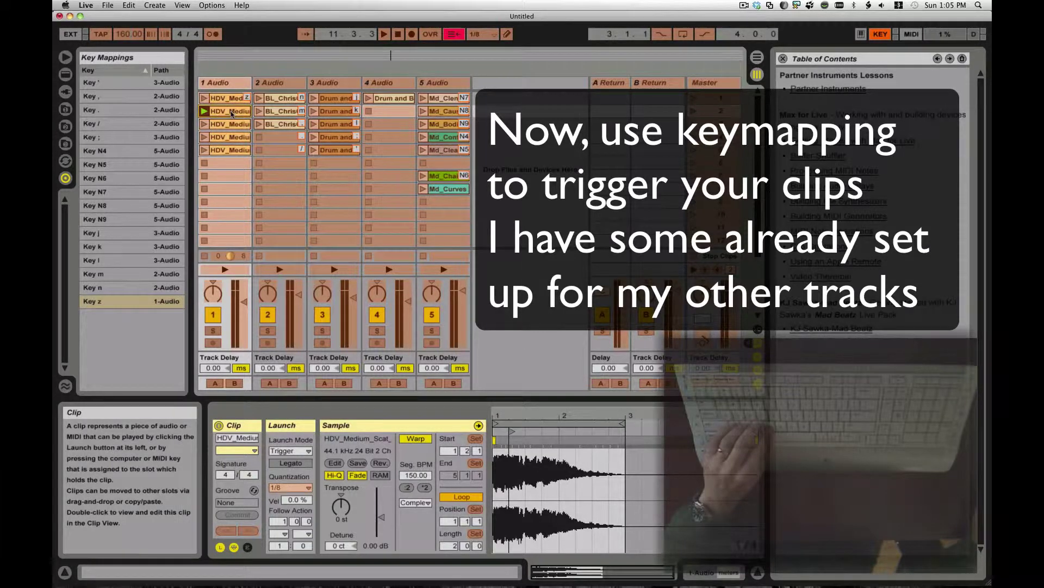
key("x")
left_click(231, 125)
key("c")
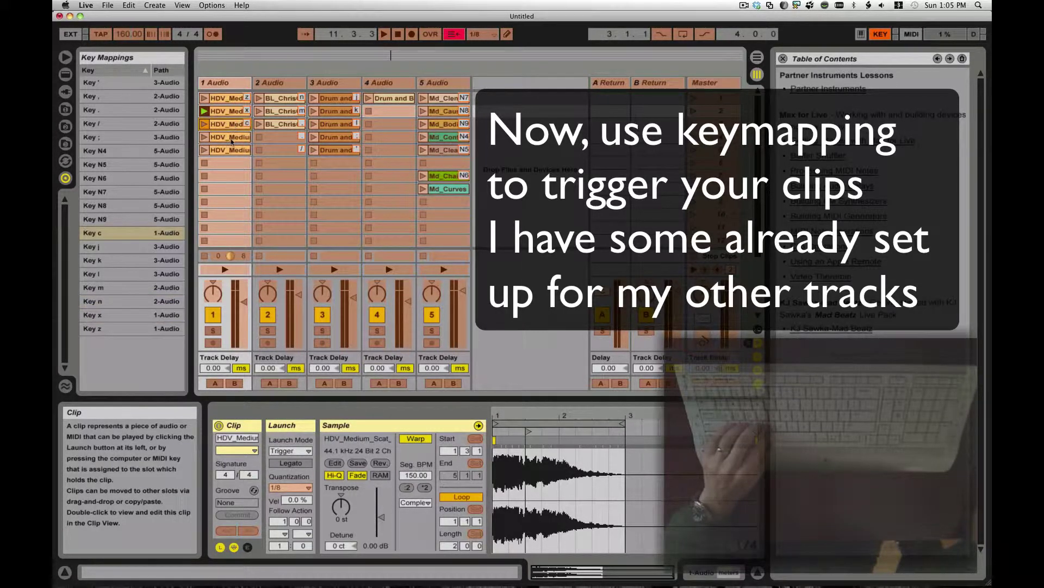
left_click(231, 138)
key("v")
left_click(231, 152)
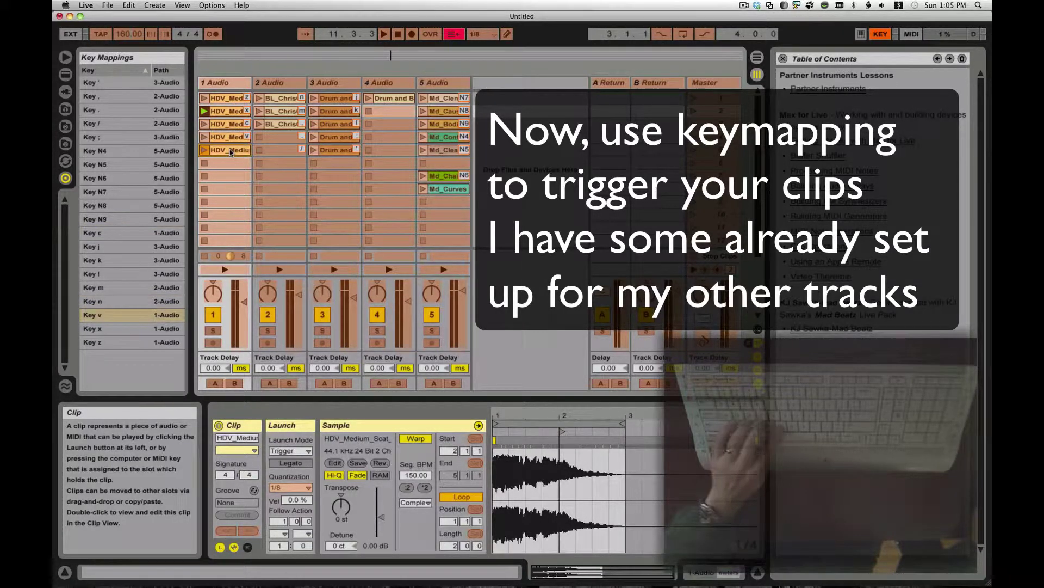
key("b")
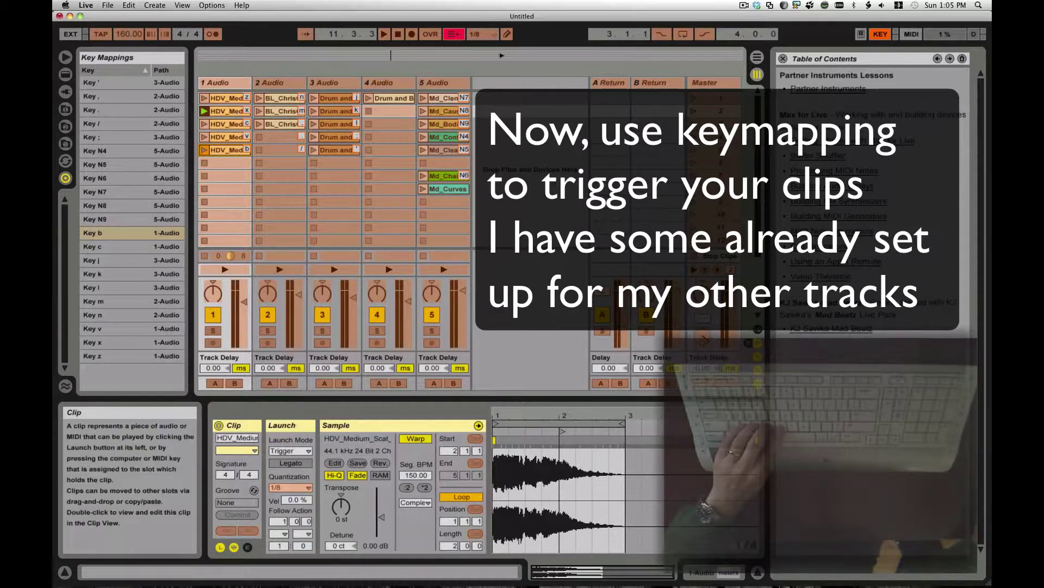
left_click(880, 35)
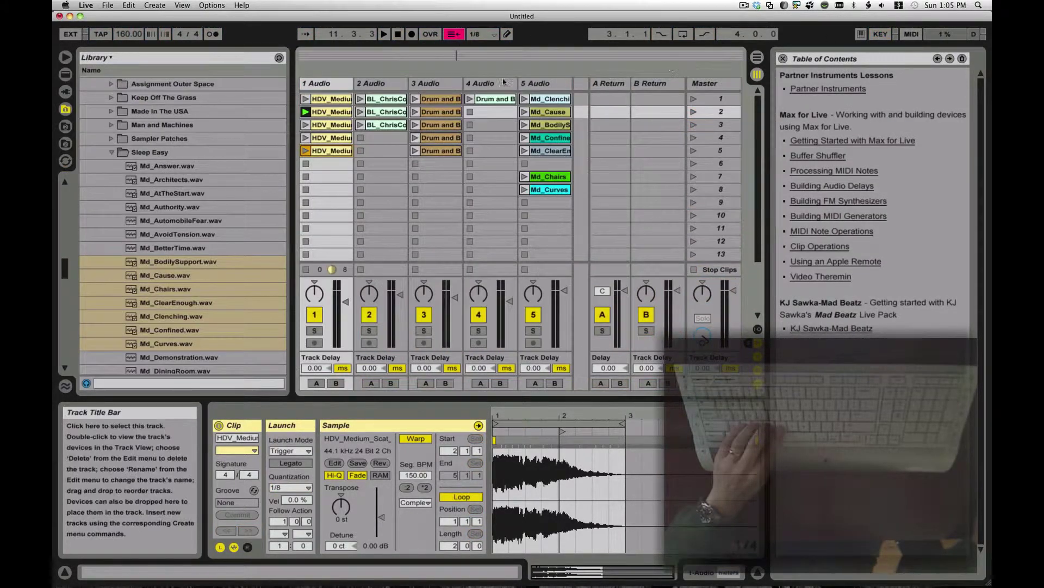
- Check the start marker positions of the five Drum and Bass clips in track 3 Audio one by one
left_click(440, 99)
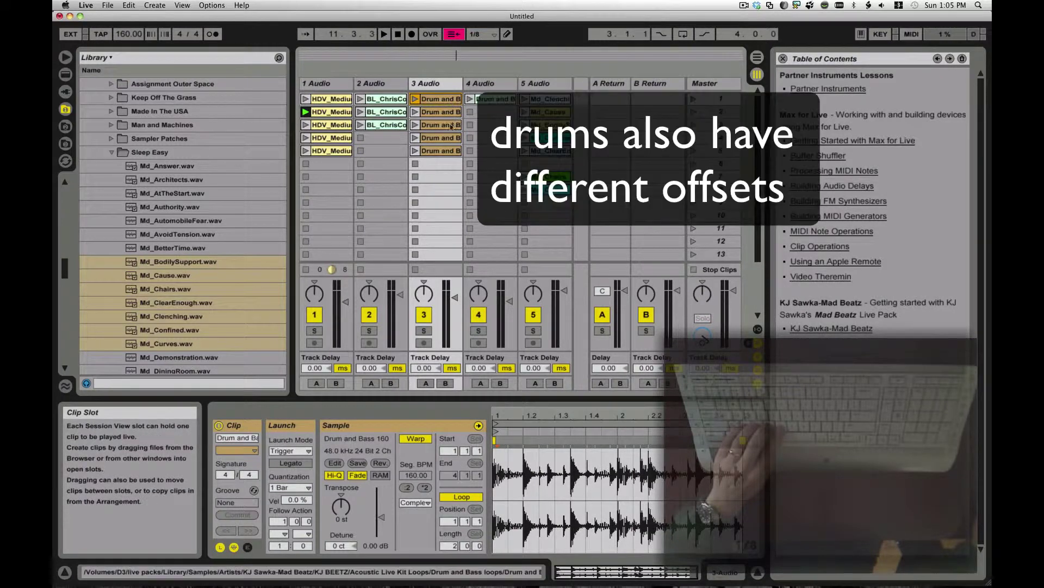
left_click(446, 112)
left_click(445, 124)
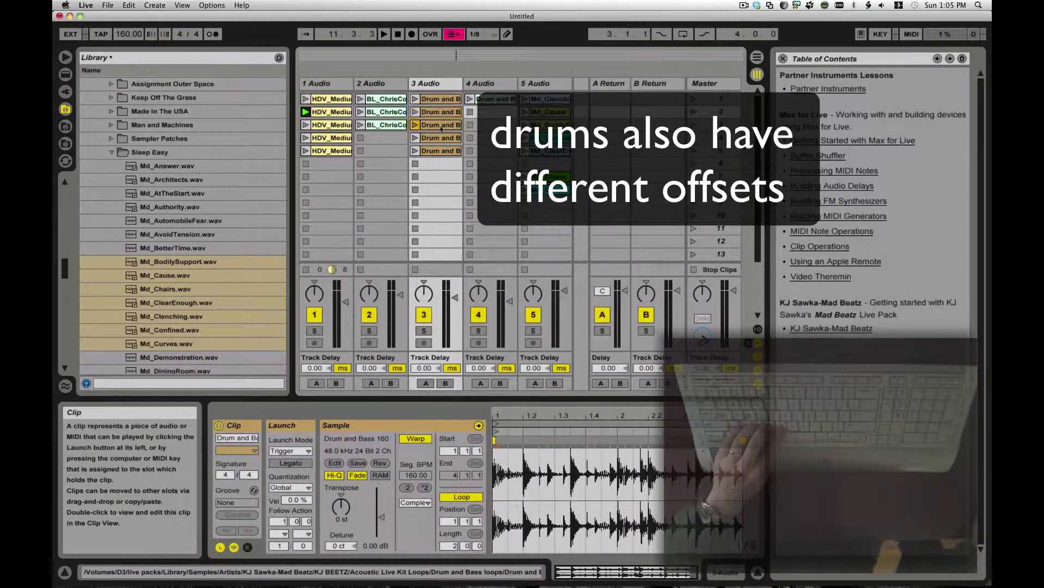
left_click_drag(495, 425, 527, 427)
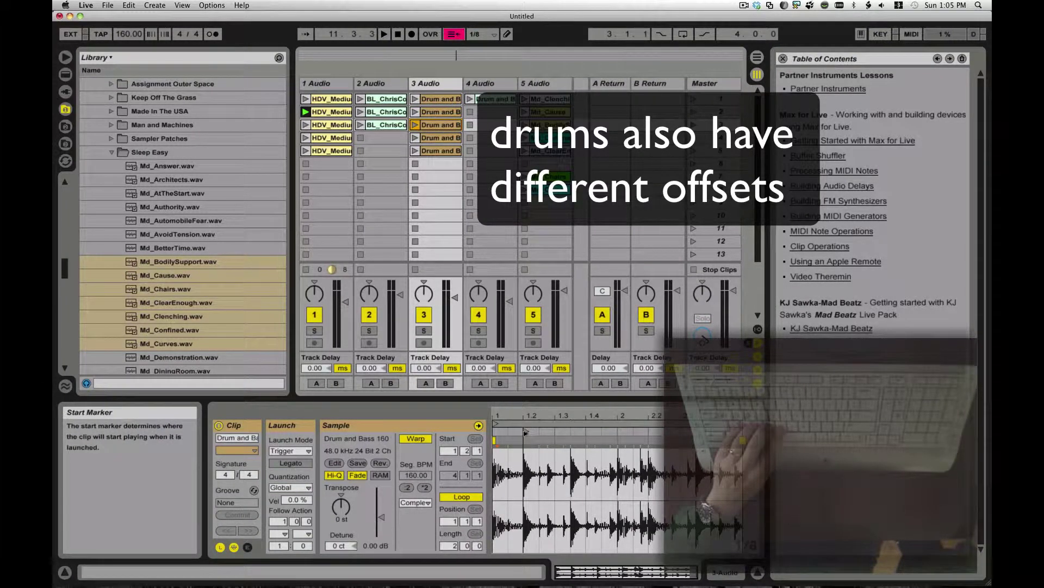
left_click(440, 137)
left_click_drag(496, 424, 558, 433)
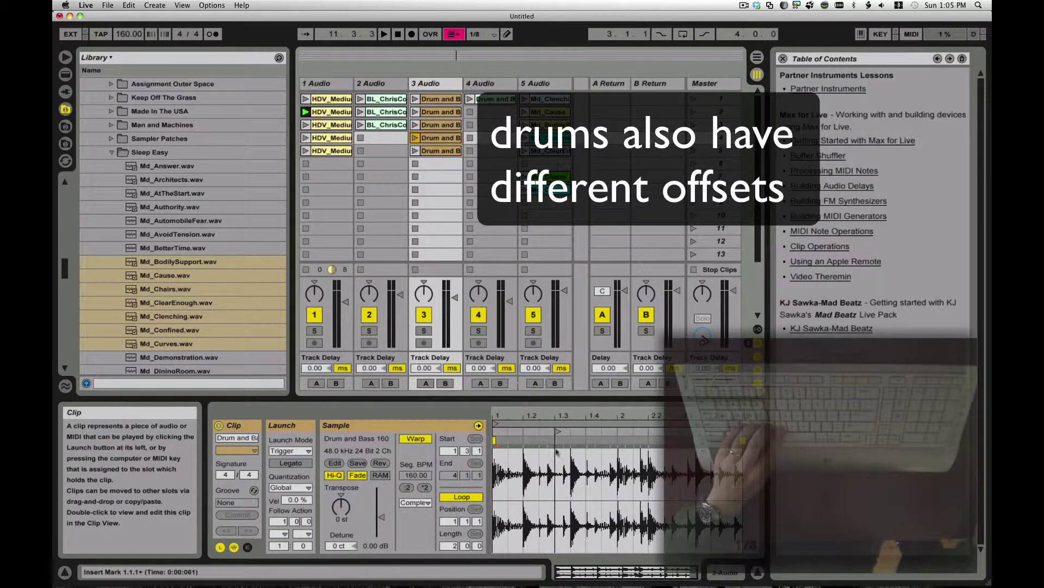
left_click(441, 151)
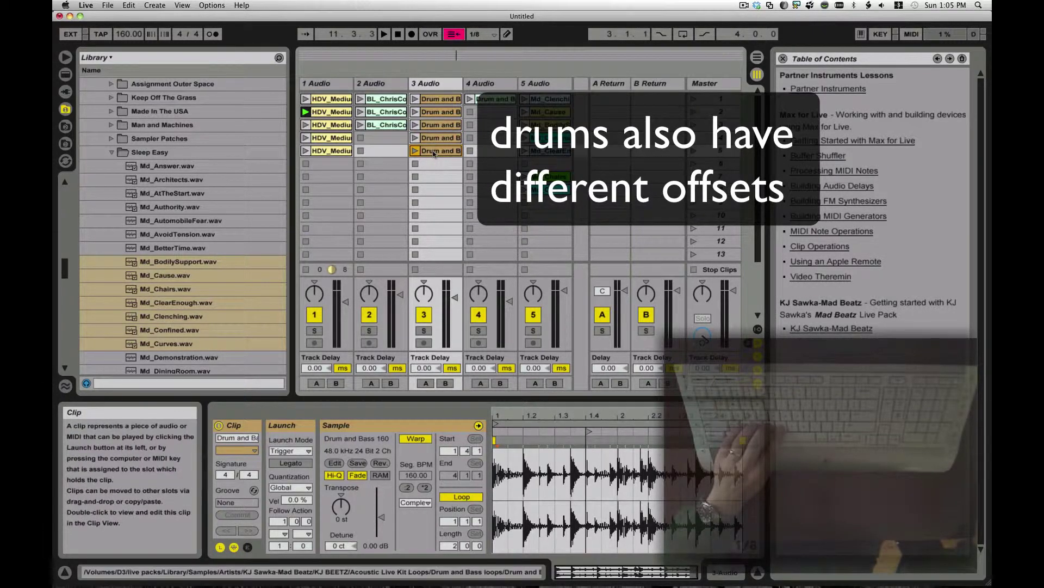
left_click_drag(495, 425, 588, 427)
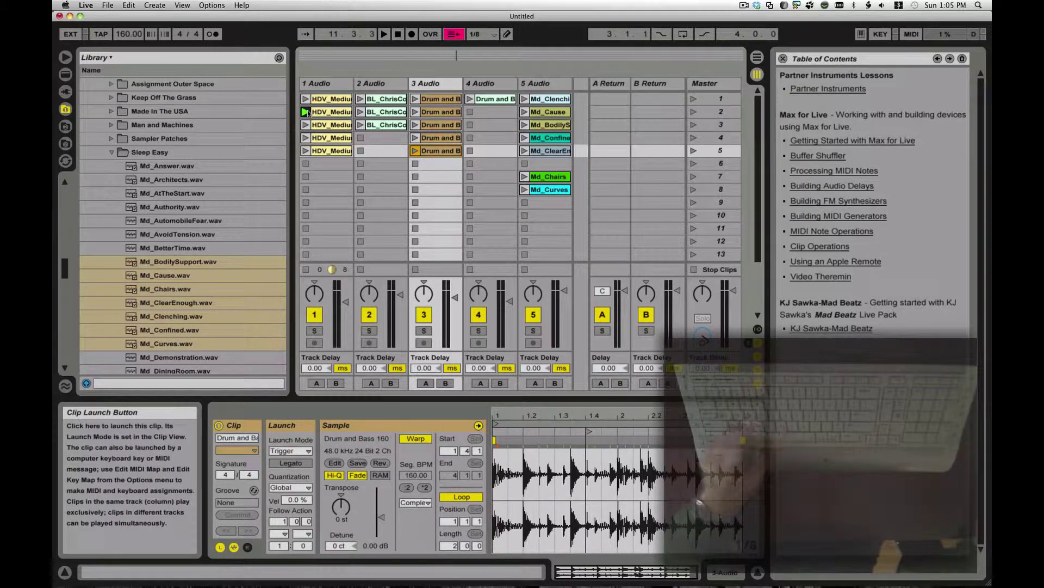
- Start playback with track 1's first clip and launch its offset clips in varying order as a live stutter
key("z")
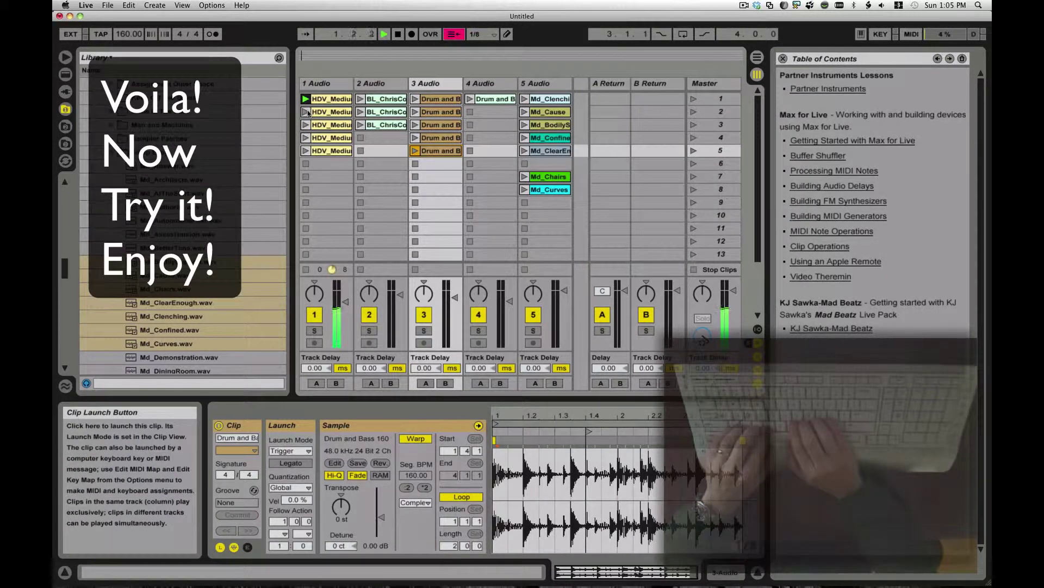
key("x")
key("v")
key("b")
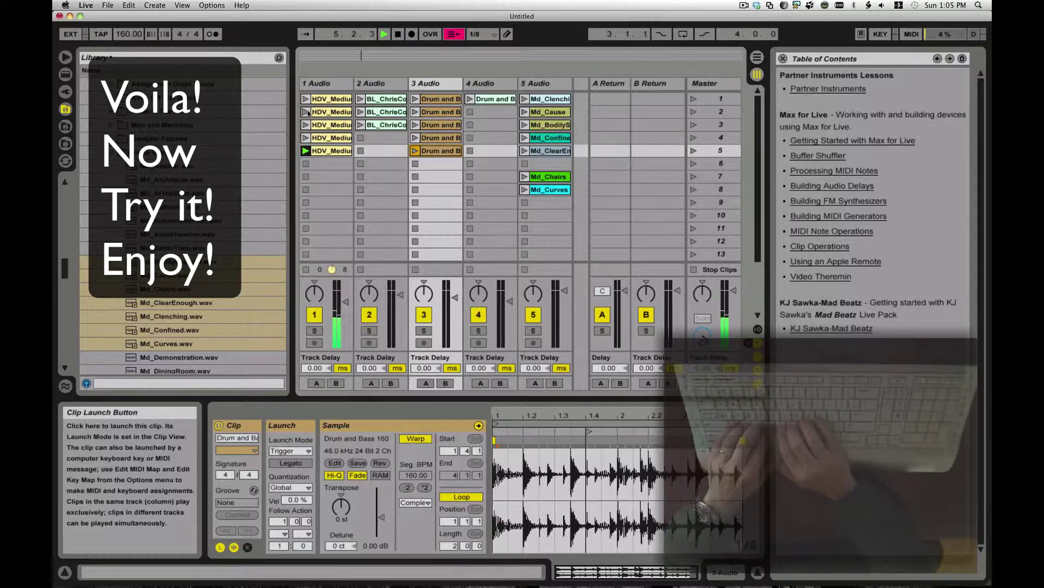
key("x")
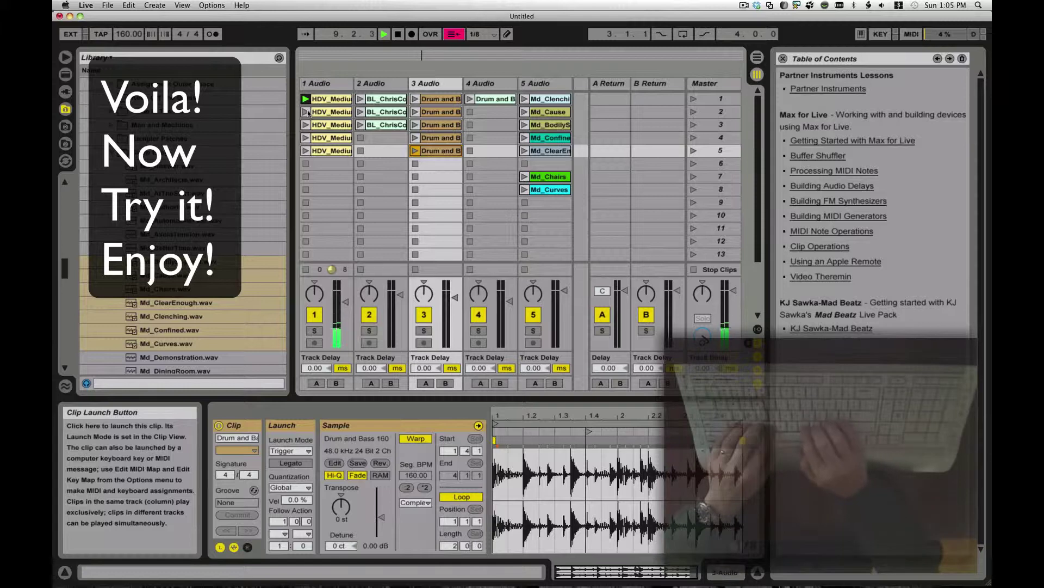
- Bring in track 2's second and first clips, and layer in the scene 1 clips of tracks 3, 4 and 5
key("m")
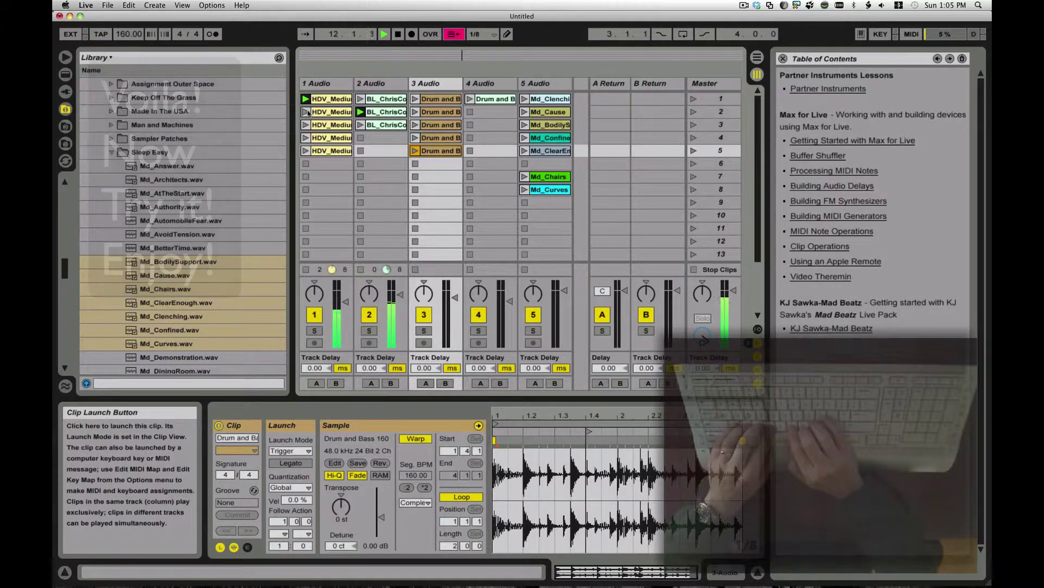
key("n")
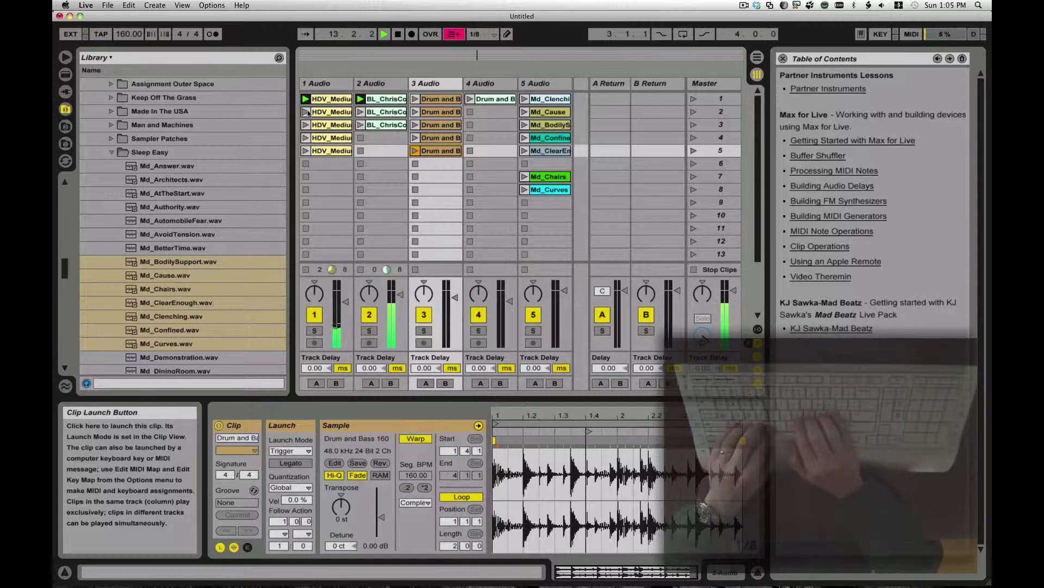
key("h")
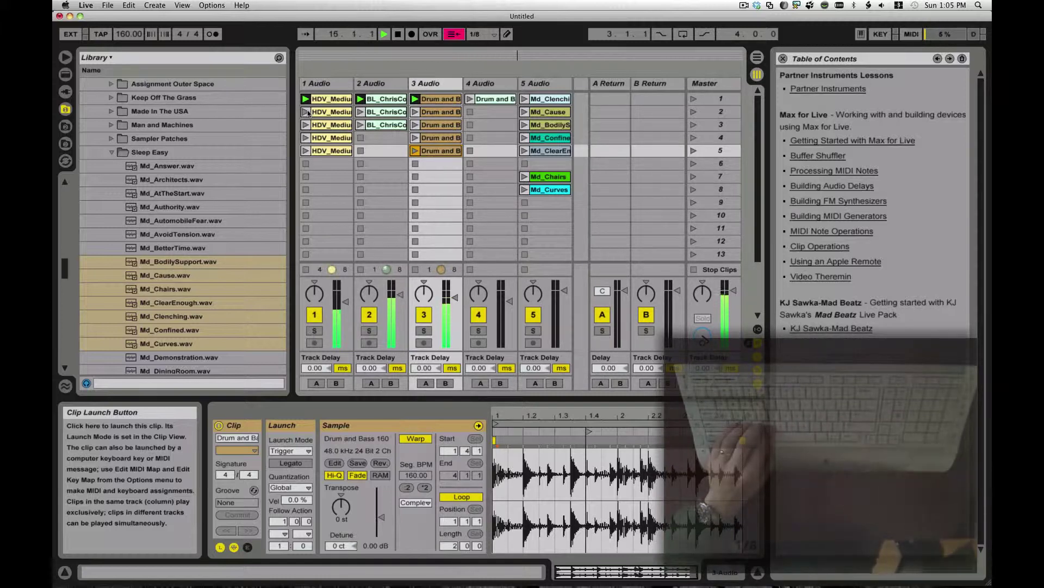
left_click(470, 99)
left_click(525, 99)
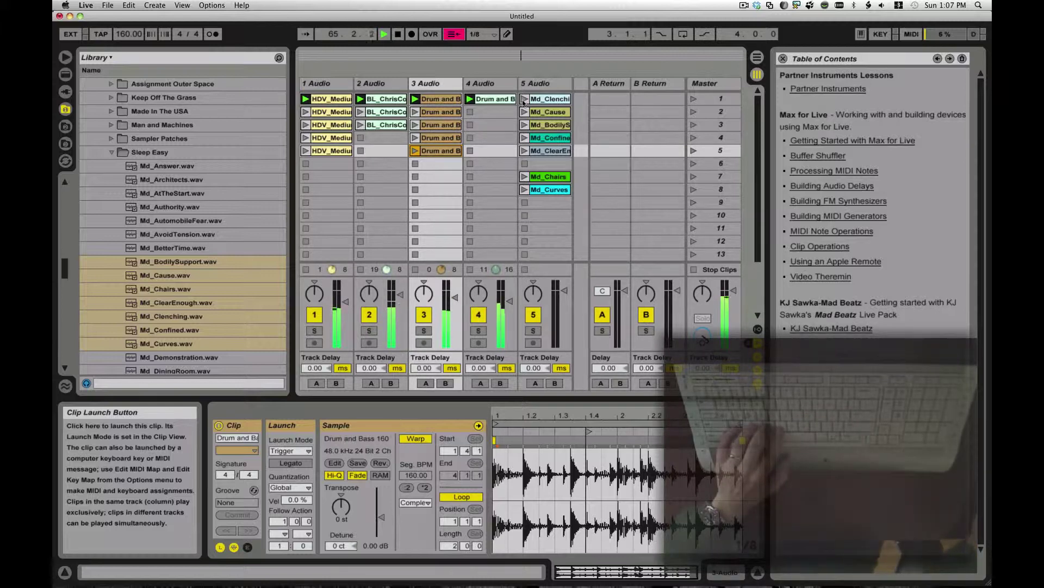
- Raise the transposition of track 2's first bass clip to 8 st while it plays
left_click(395, 100)
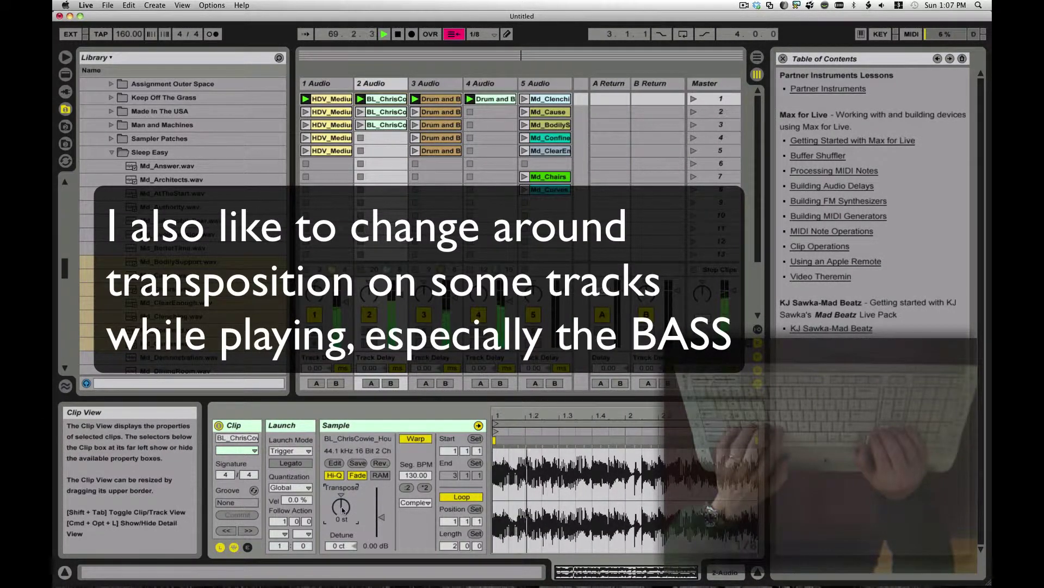
key("Up")
key("Up")
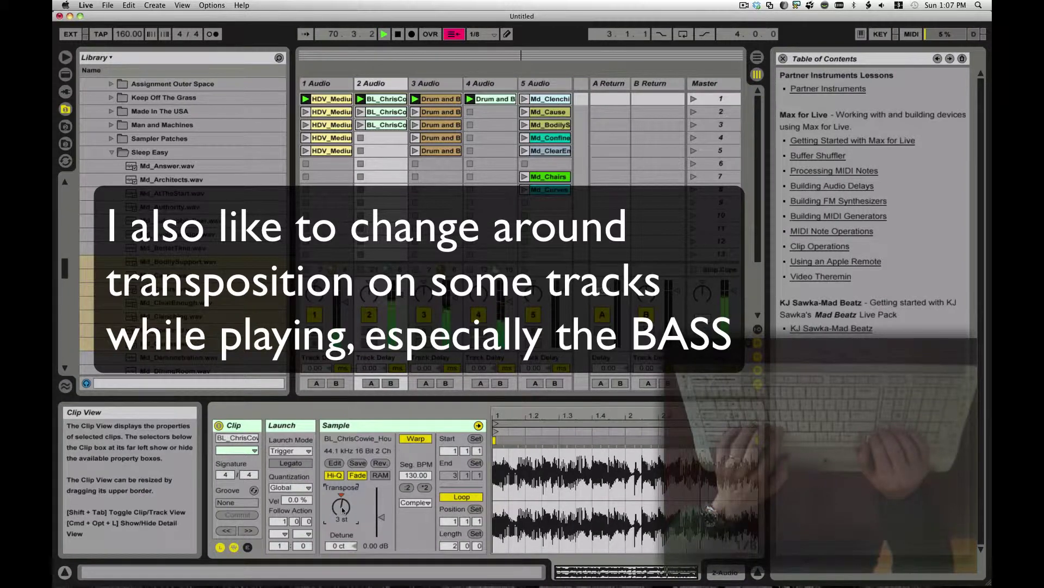
key("Up")
key("Up")
key("Up")
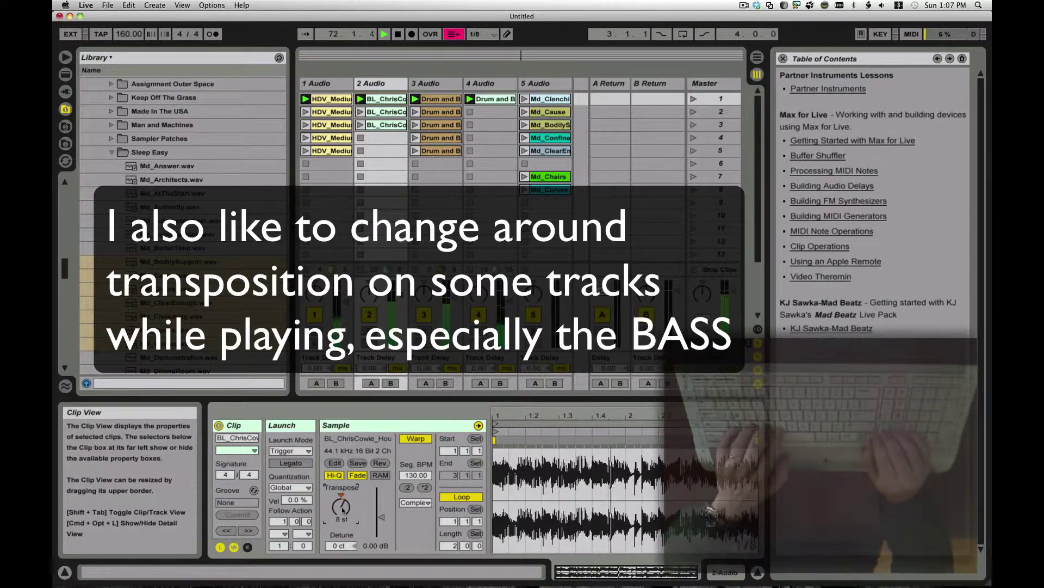
- Lower the playing bass clip's transposition to -1 st
key("Down")
key("Down")
key("Down")
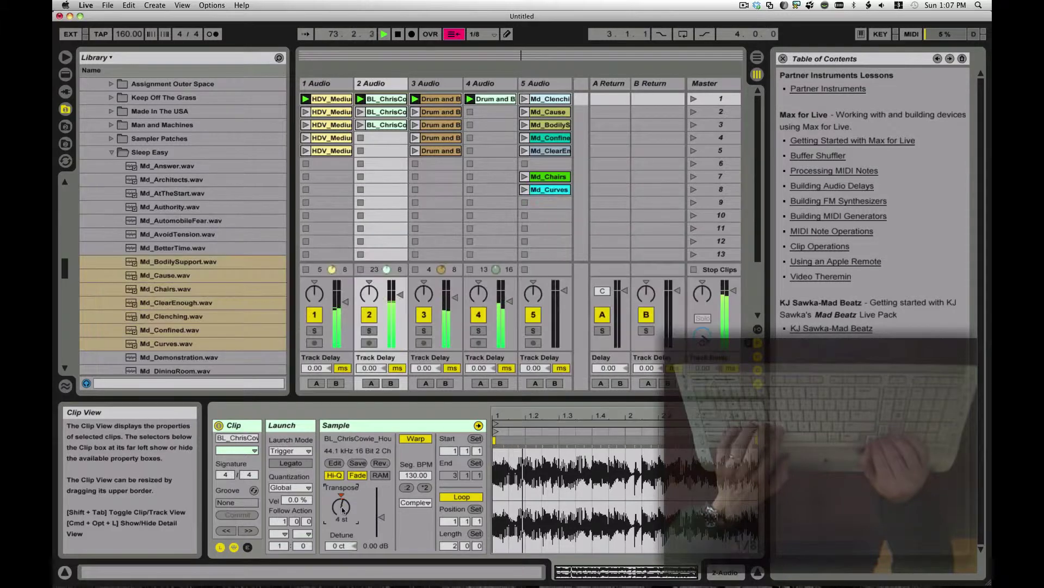
key("Down")
key("Down")
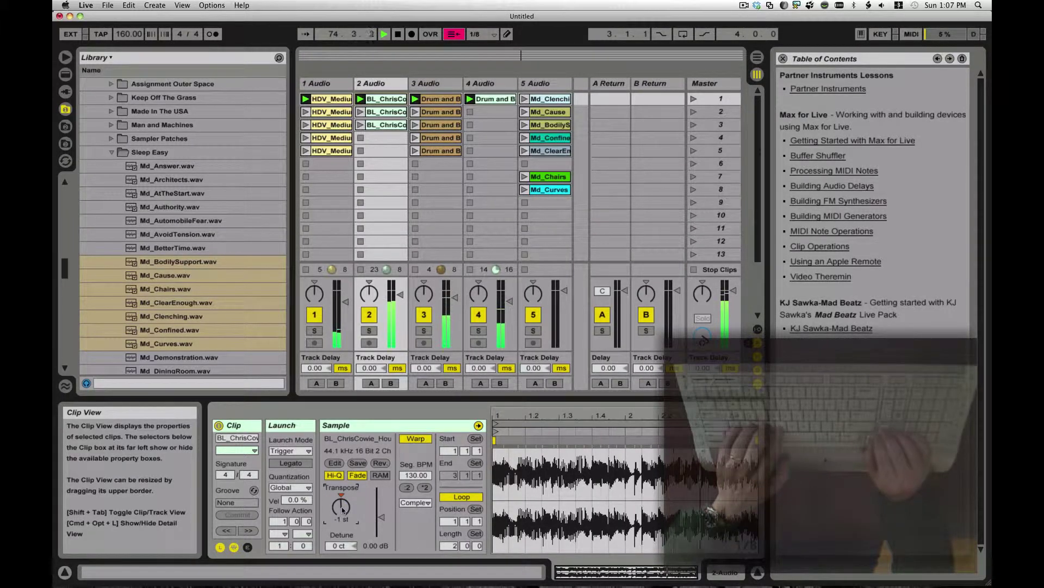
- Sweep the playing bass clip's transposition upward and bring it to 0 st
key("Up")
key("Up")
key("Up")
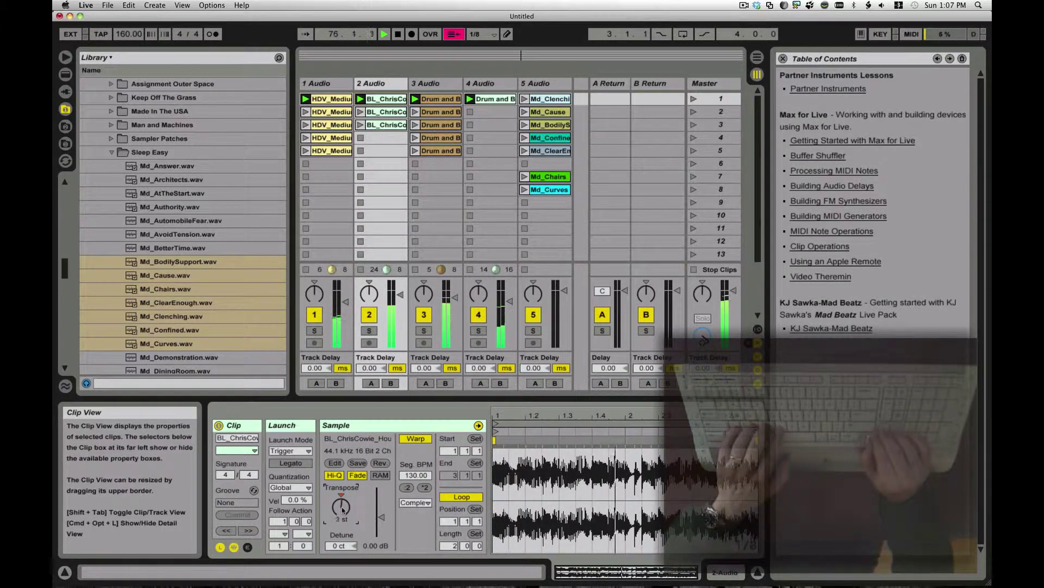
key("Up")
key("Up")
key("Up")
key("Up")
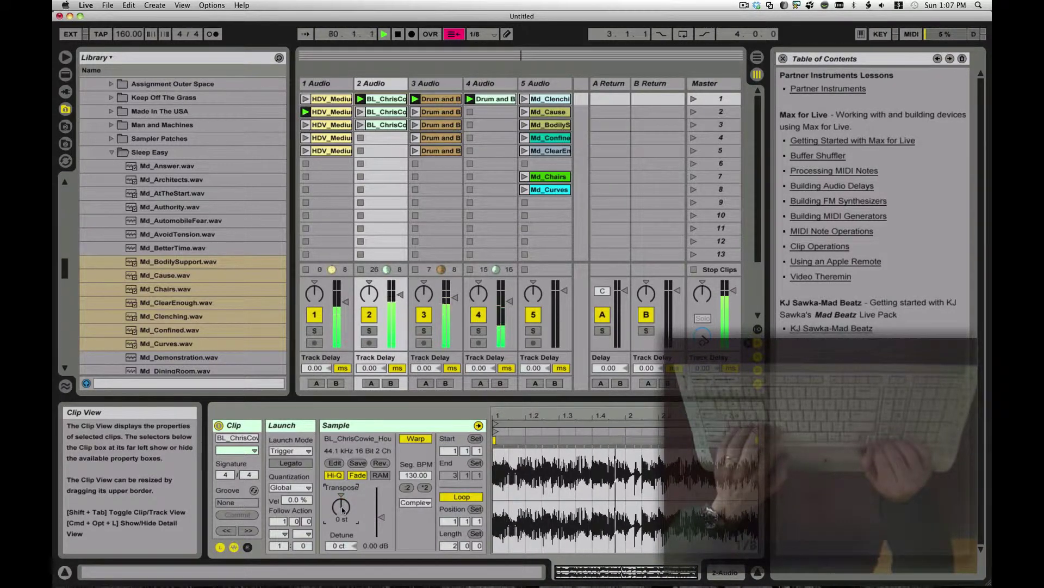
- Raise the playing bass clip's transposition to 15 st
key("Up")
key("Up")
key("Up")
key("Up")
key("Up")
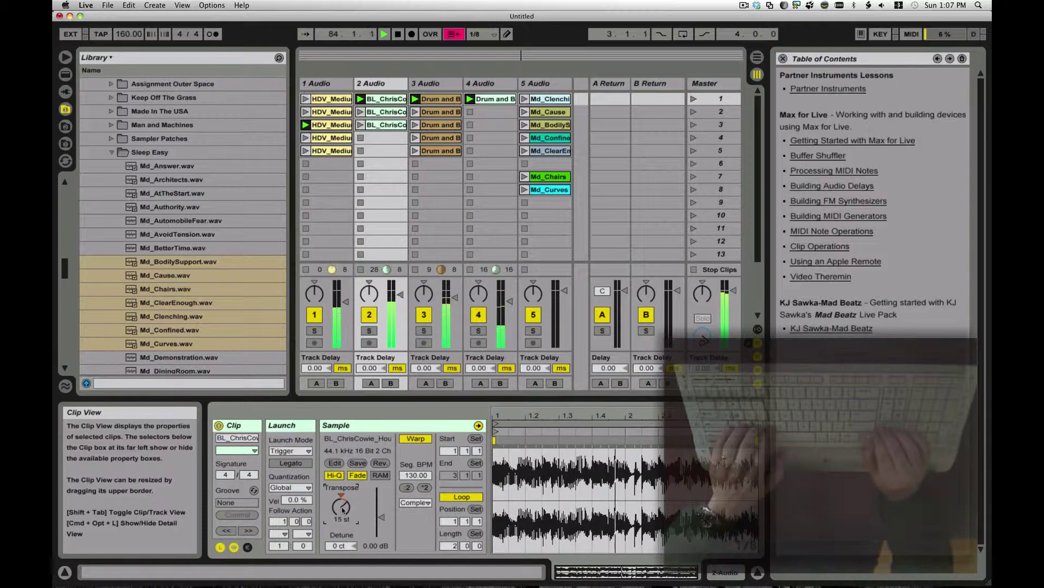
- Bring the transposition of track 2's first bass clip back down to 0 st
key("Up")
key("Up")
key("Down")
key("Down")
key("Down")
key("Down")
key("Down")
key("Down")
key("Down")
key("Down")
key("Down")
key("Down")
key("Down")
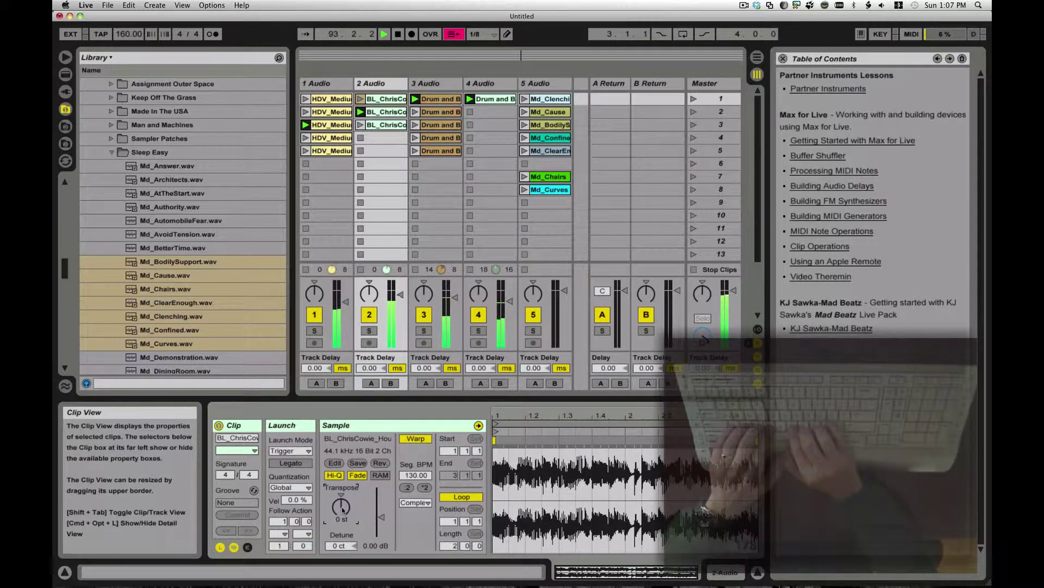
- Launch track 5's first vocal clip to take focus off the transposition control, and trigger Md_Cause with track 1's stutter clips
left_click(342, 509)
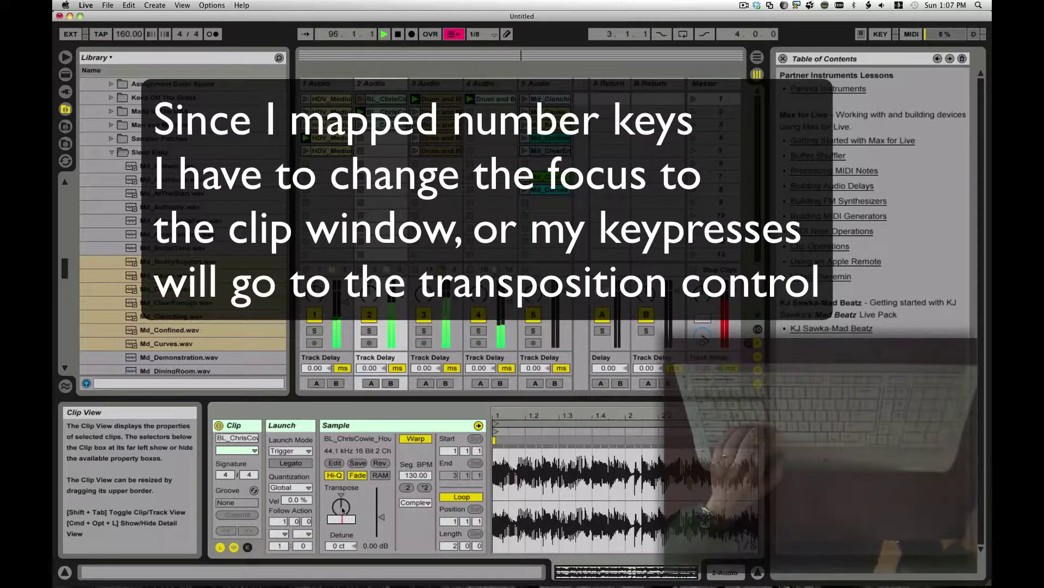
left_click(525, 99)
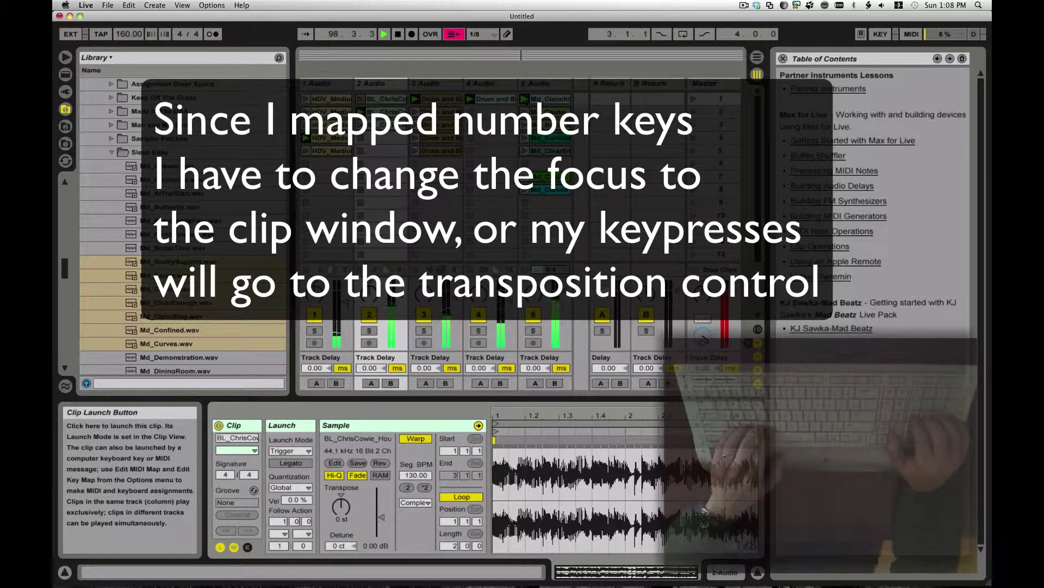
key("2")
key("q")
key("r")
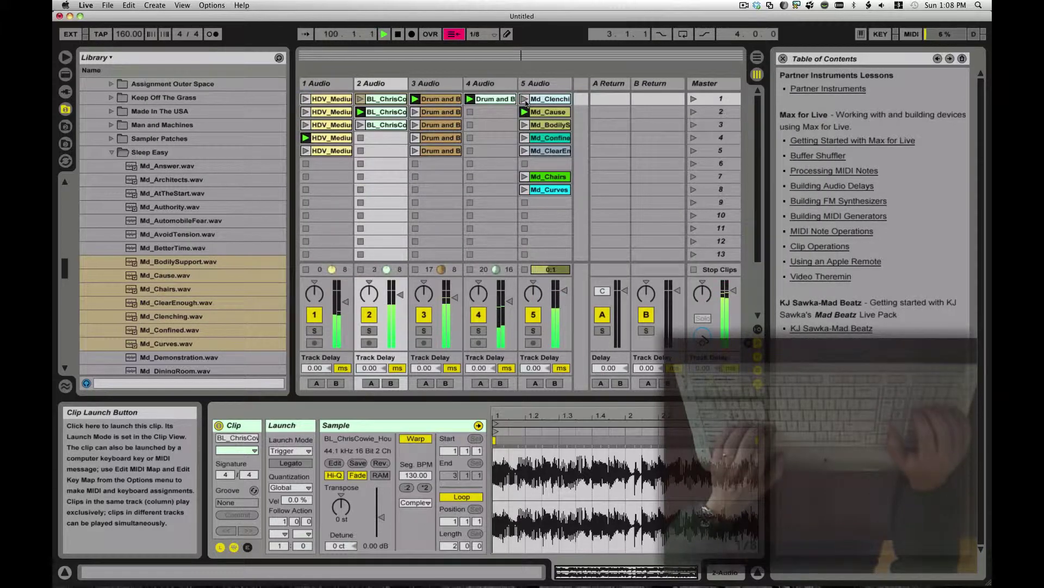
- Trigger further vocal clips in track 5 while launching track 1's offset clips in varying order
key("3")
key("w")
key("e")
key("r")
key("2")
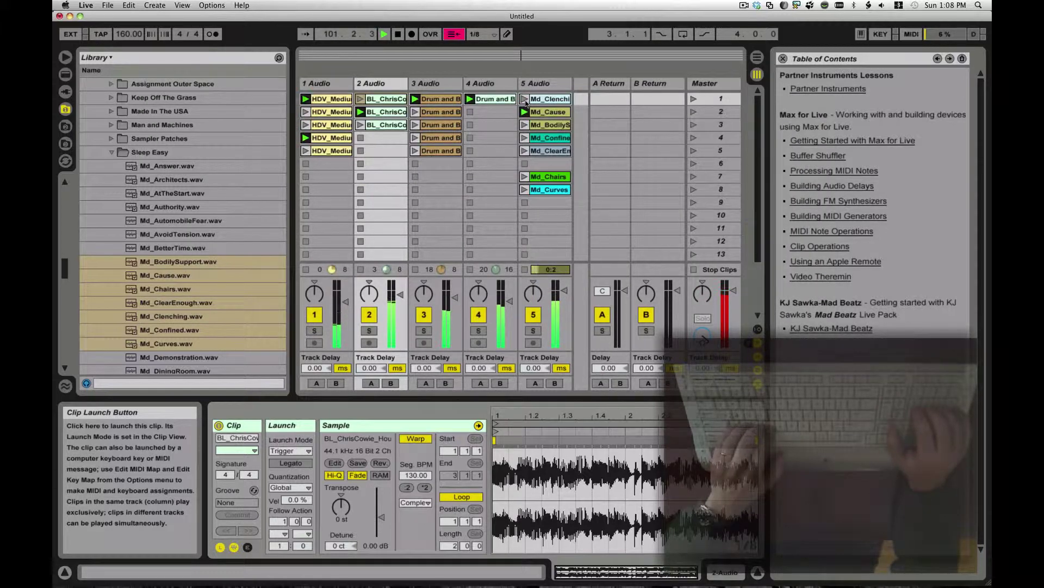
key("e")
key("w")
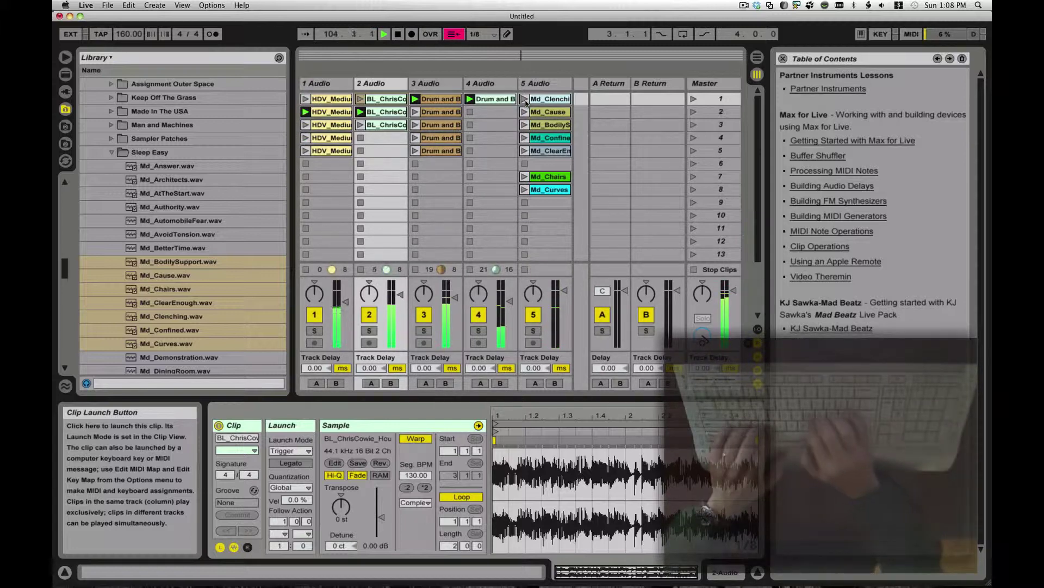
- Stutter the drums by launching track 3's Drum and Bass clips in varying order, with occasional clip changes in track 1
key("k")
key("k")
key("r")
key("w")
key("j")
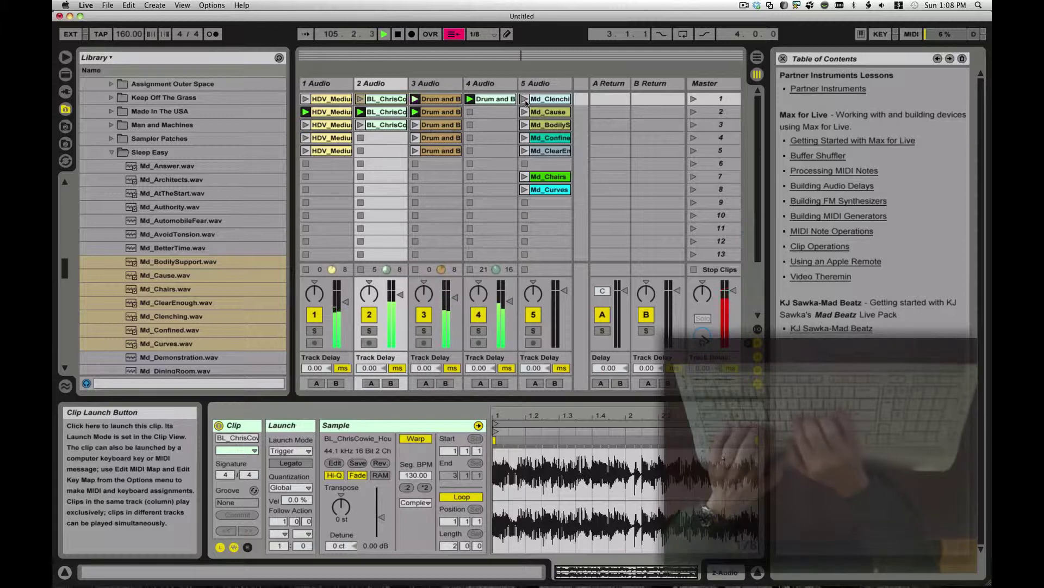
key("l")
key("k")
key("l")
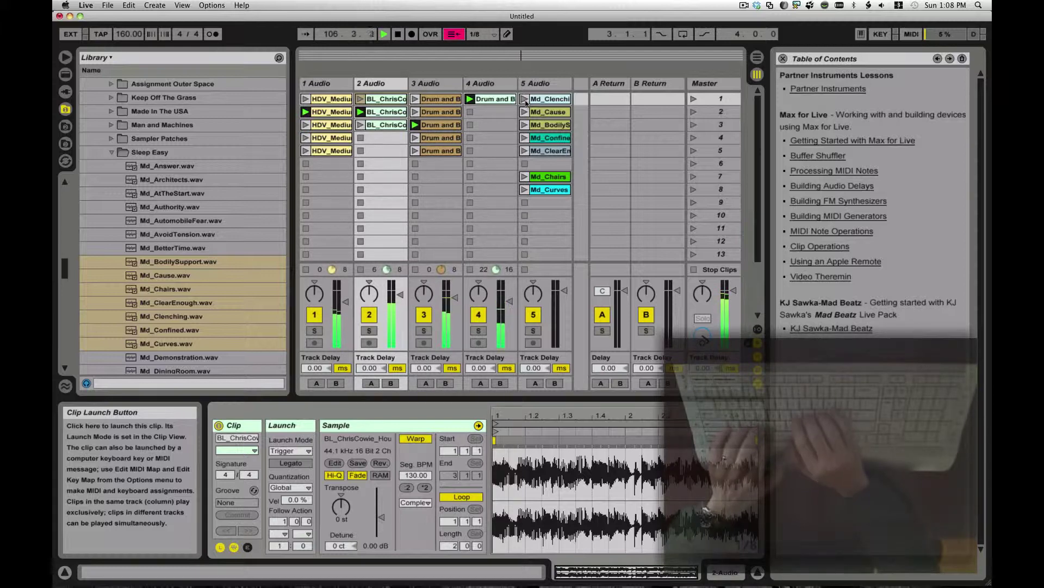
key("k")
key("r")
key("k")
key("l")
key("k")
key("w")
- Trigger track 5's vocal clips, including Md_Clenching, over a track 1 clip change, and launch scene 1
key("1")
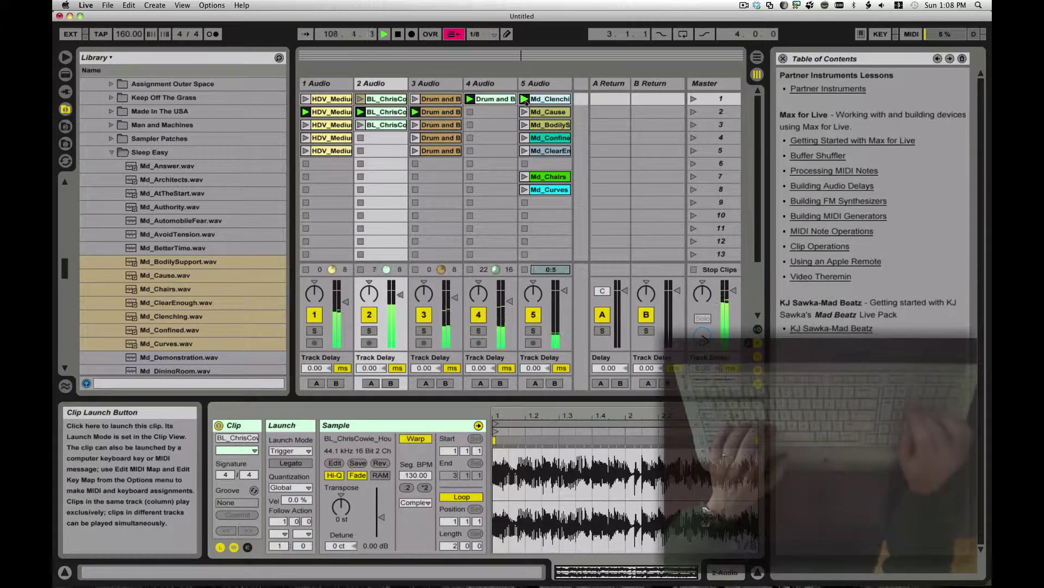
key("r")
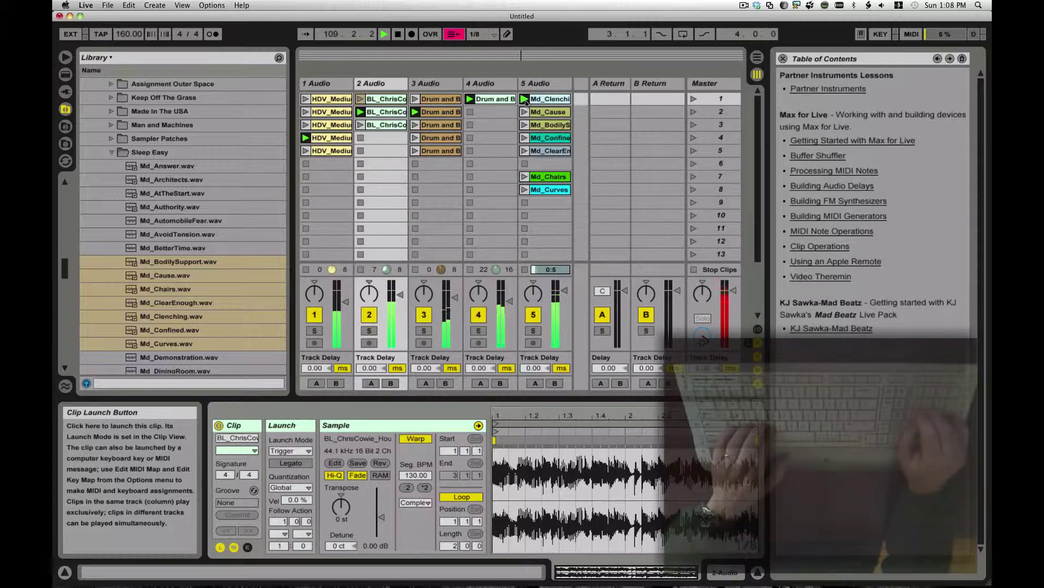
key("5")
key("1")
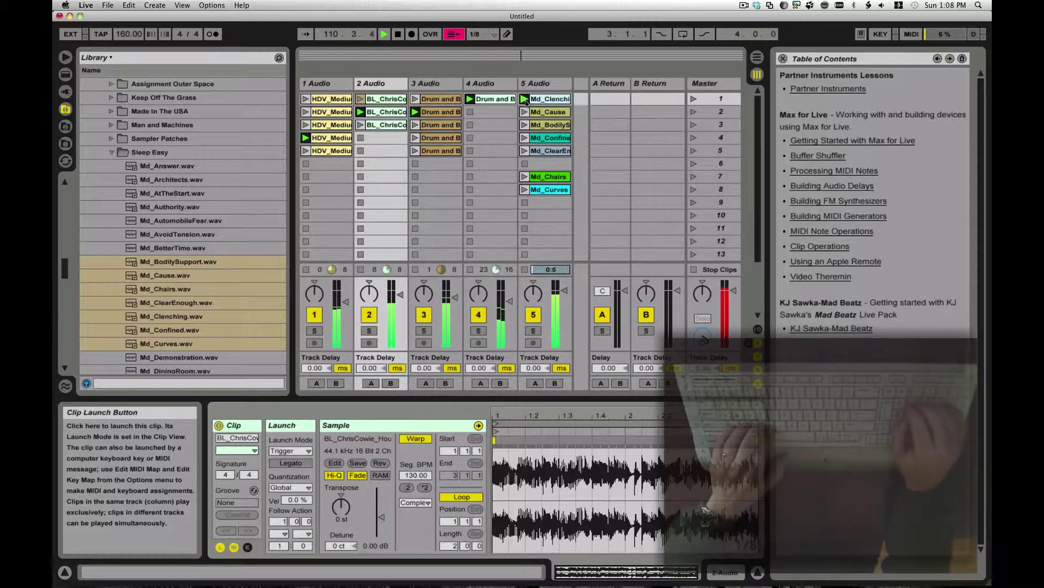
key("2")
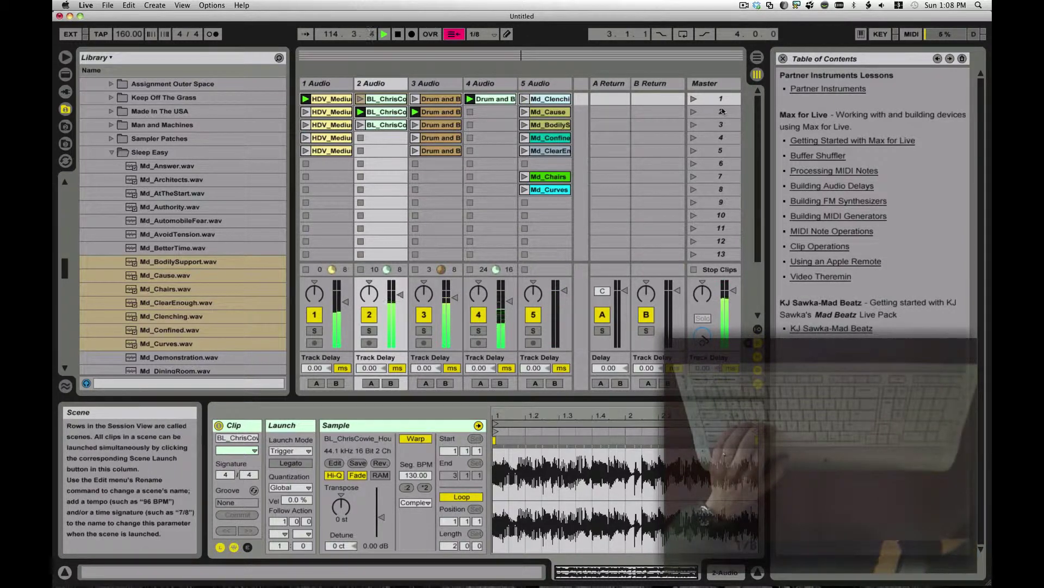
left_click(694, 99)
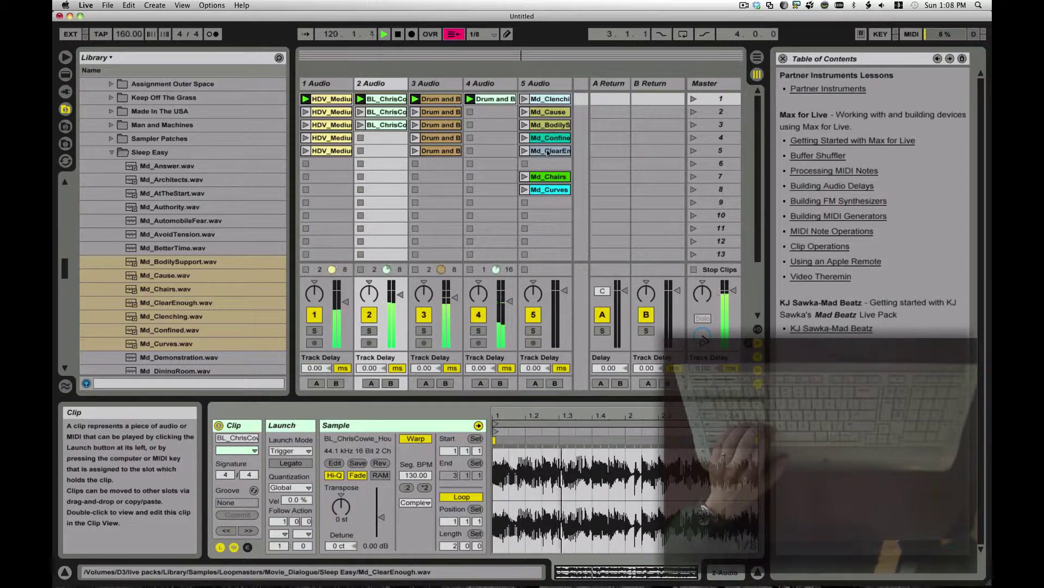
- Move track 5's Md_ClearEnough clip to scene 10, launch that scene as the ending and stop playback
left_click_drag(548, 153, 550, 216)
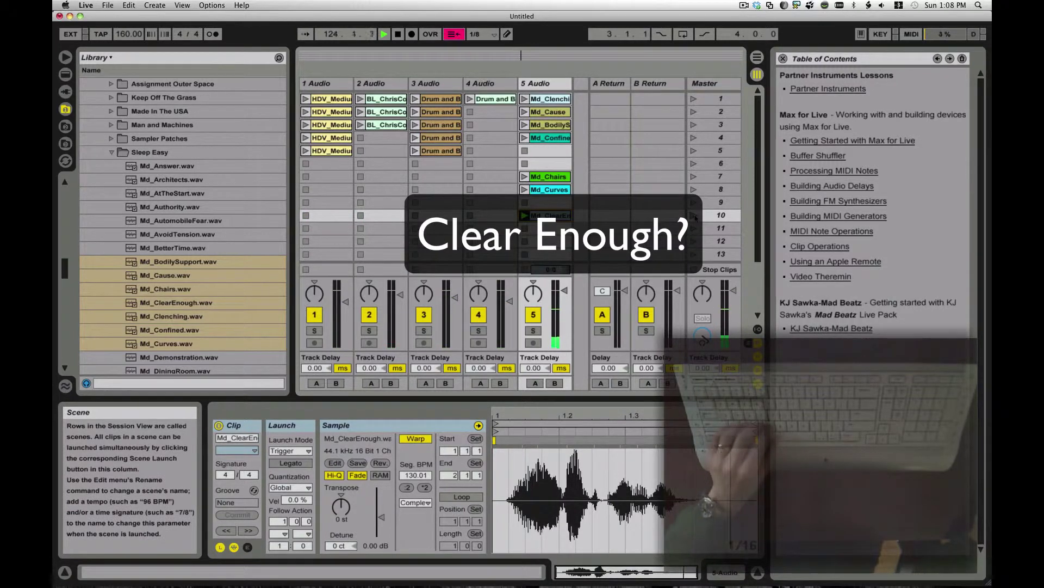
key("space")
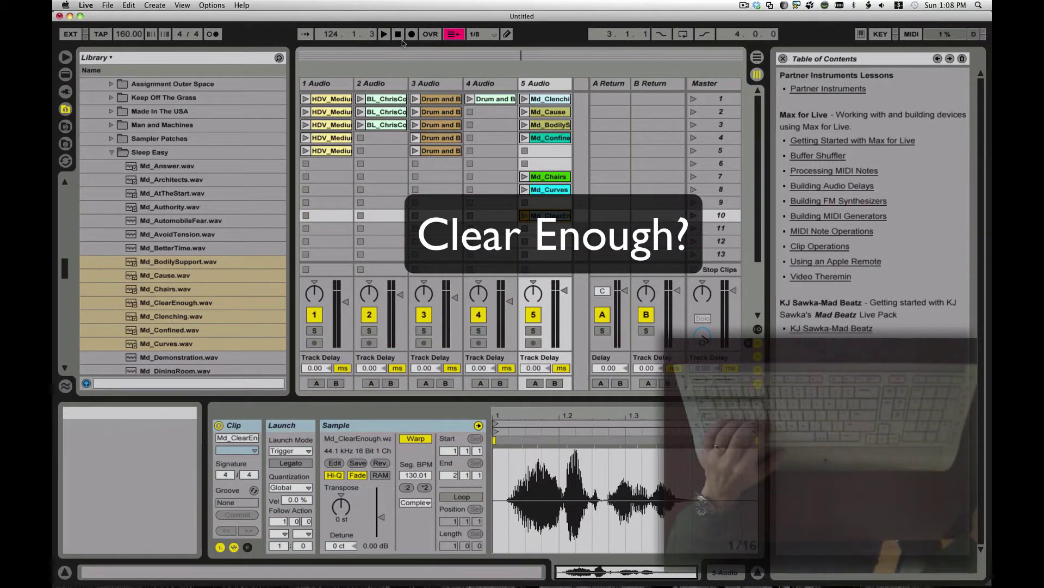